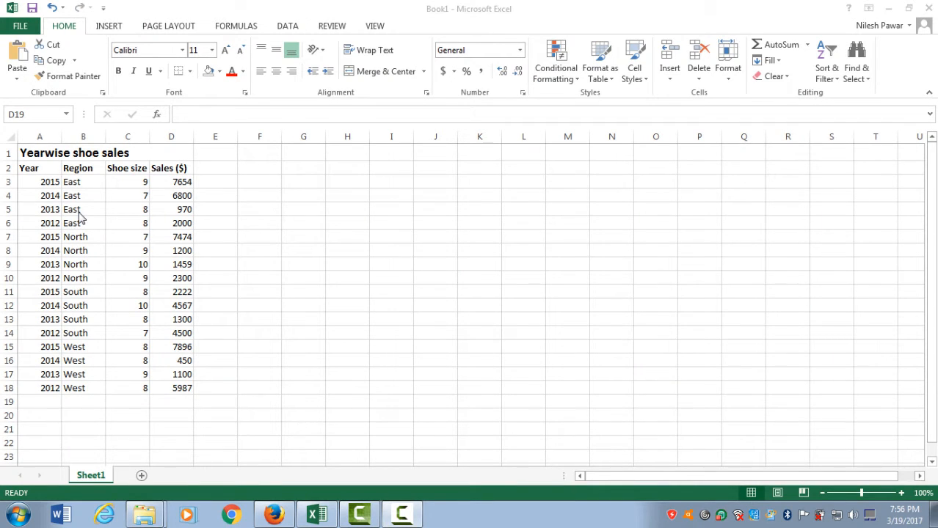
Step: Examine the Yearwise shoe sales title, the Year and Region headers, and the first data rows
click(39, 154)
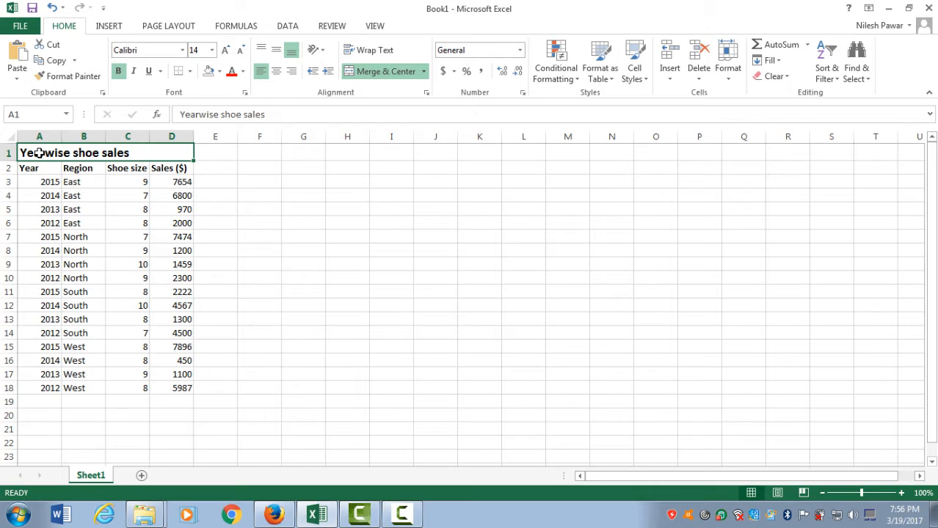
click(44, 168)
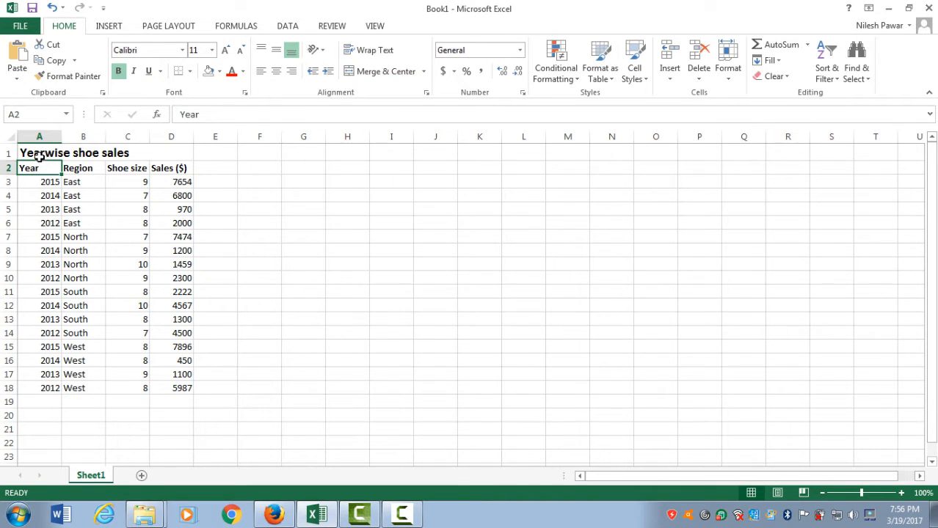
click(39, 155)
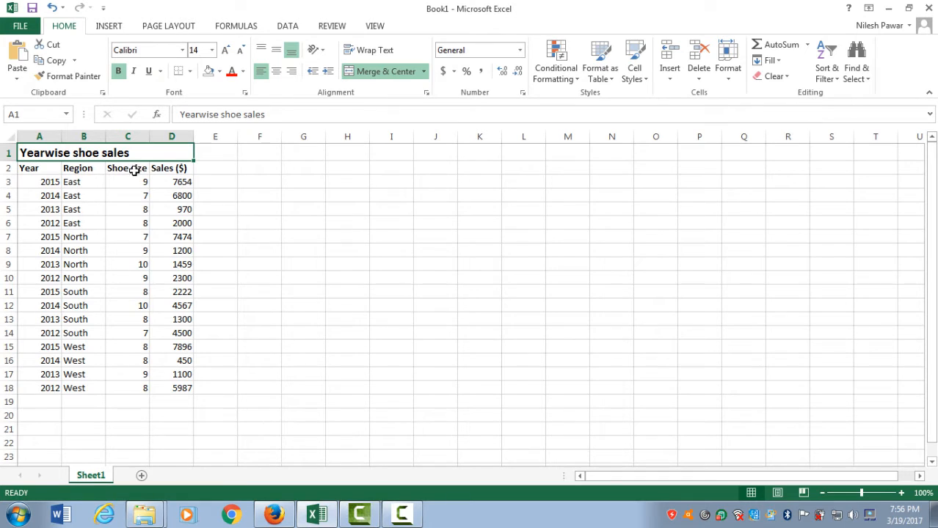
click(88, 168)
key(Left)
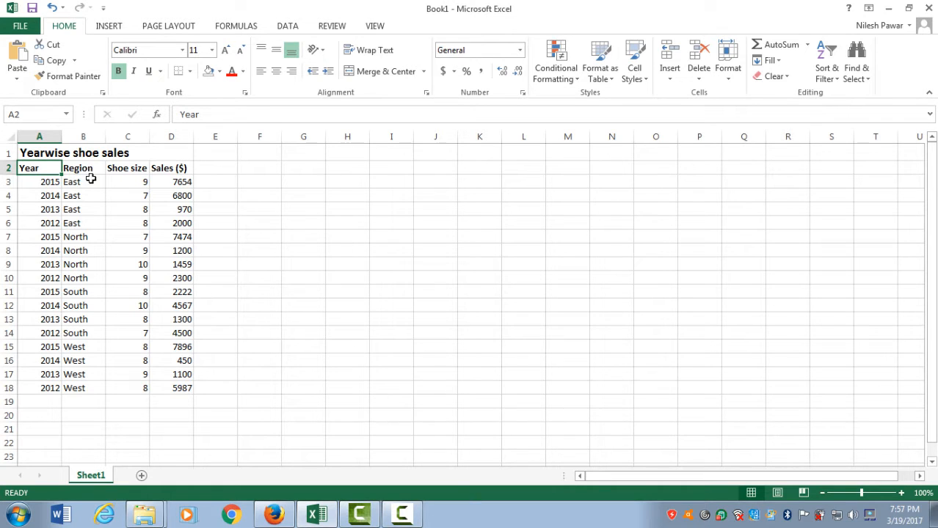
click(89, 182)
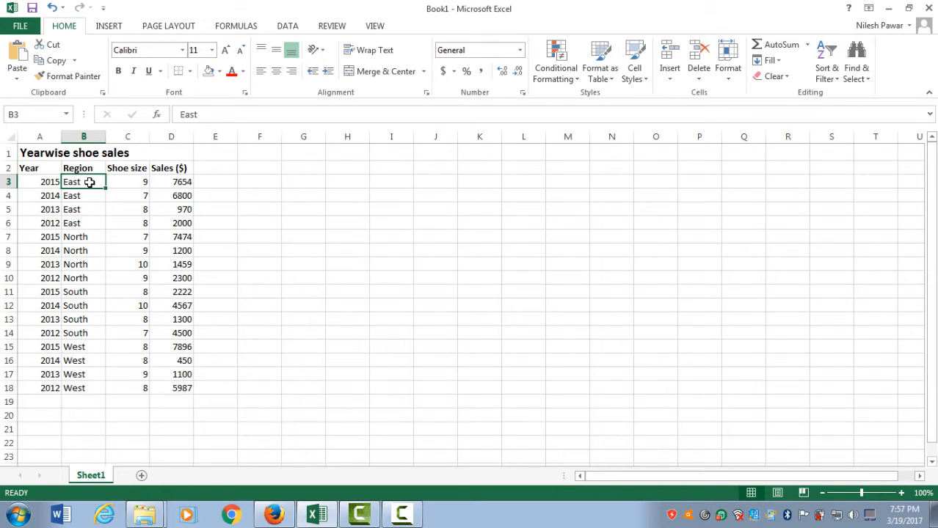
key(Left)
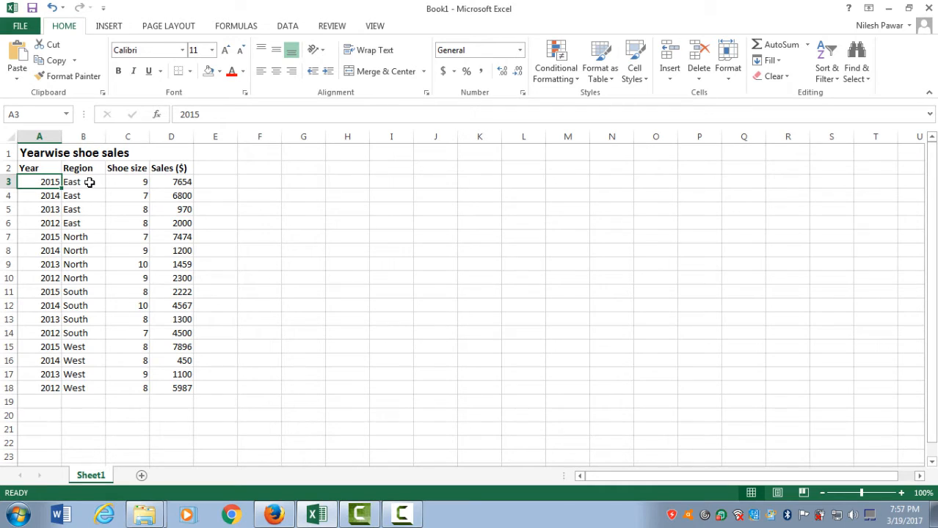
key(Down)
key(Up)
key(Up)
Step: Total the Sales ($) column in D19 with the formula =SUM(D3:D18)
key(Right)
key(Right)
key(Right)
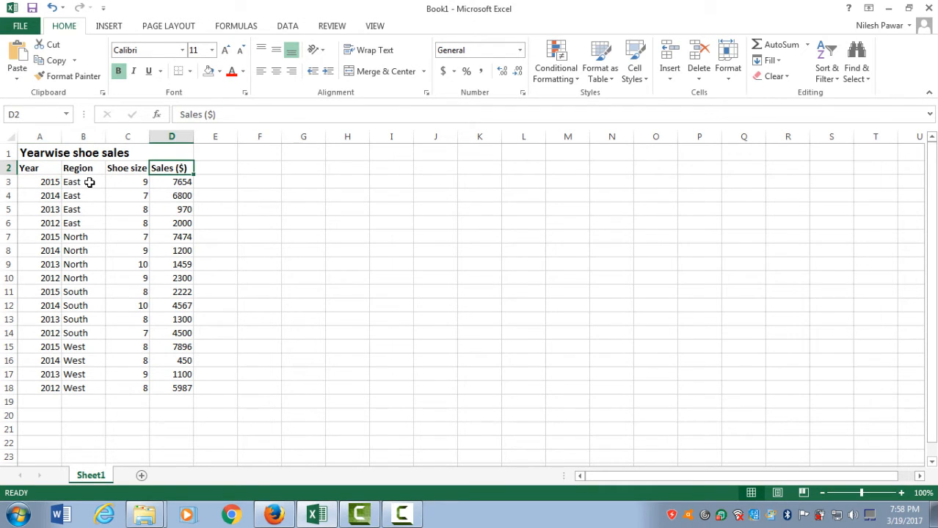
key(Down)
key(Down)
key(Down)
key(Down)
key(Down)
key(Down)
key(Down)
key(Down)
key(Down)
key(Down)
key(Down)
key(Down)
key(Down)
key(Down)
key(Down)
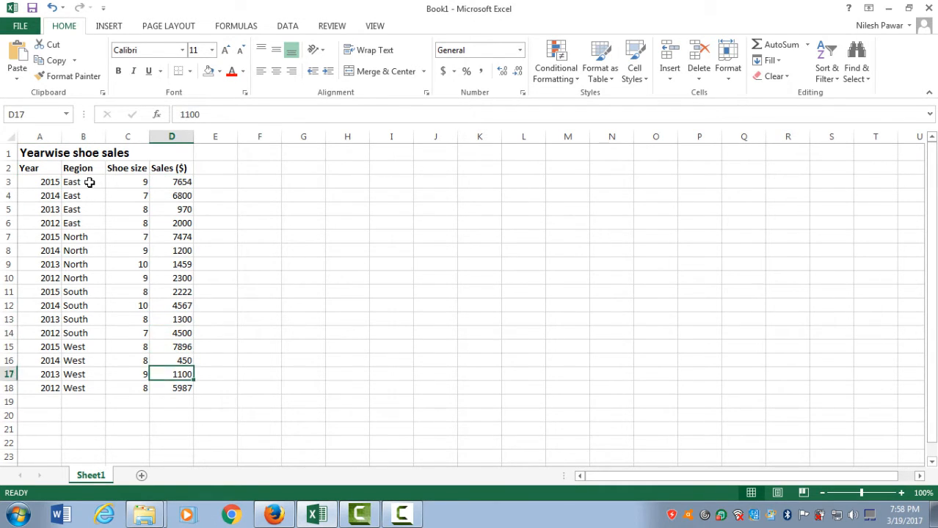
key(Down)
key(Down)
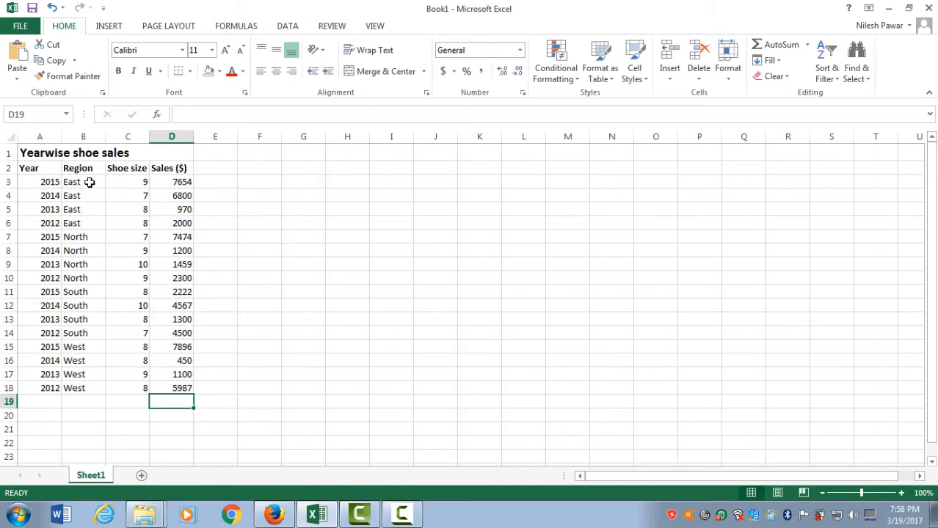
text(=su)
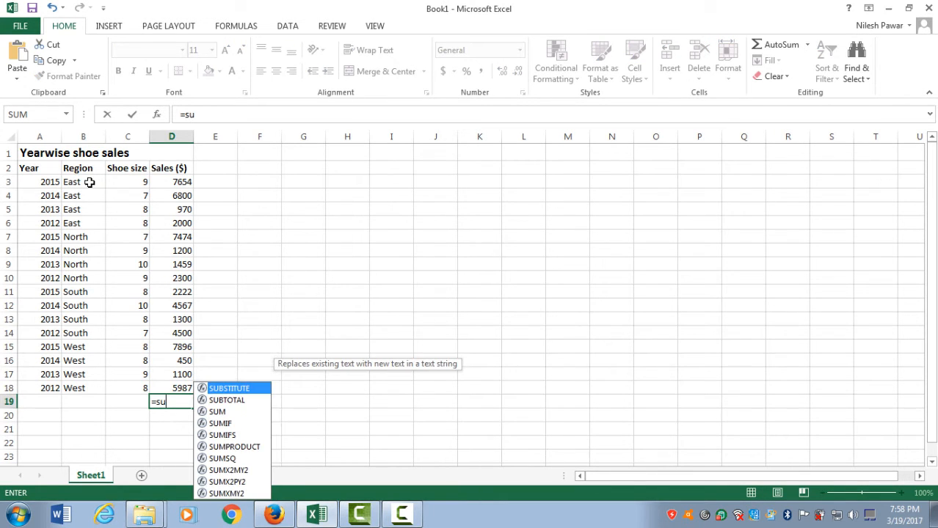
text(m)
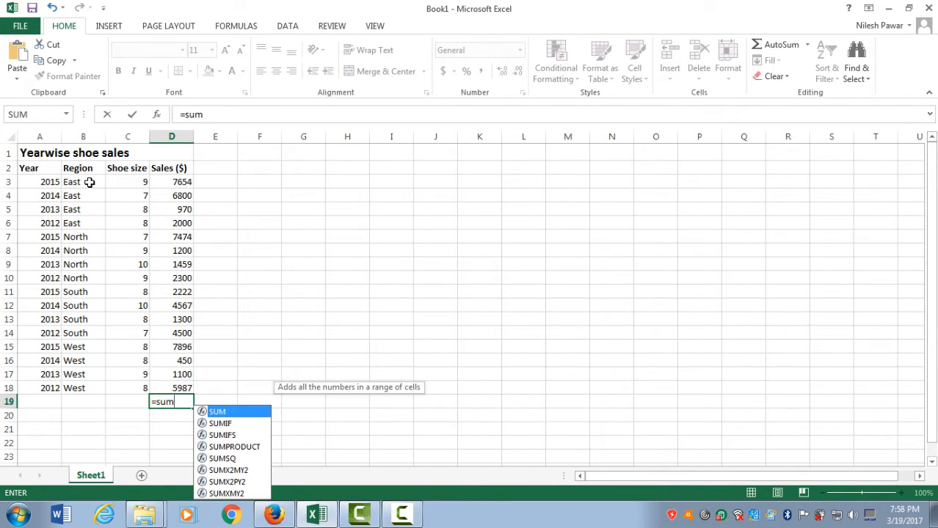
key(Tab)
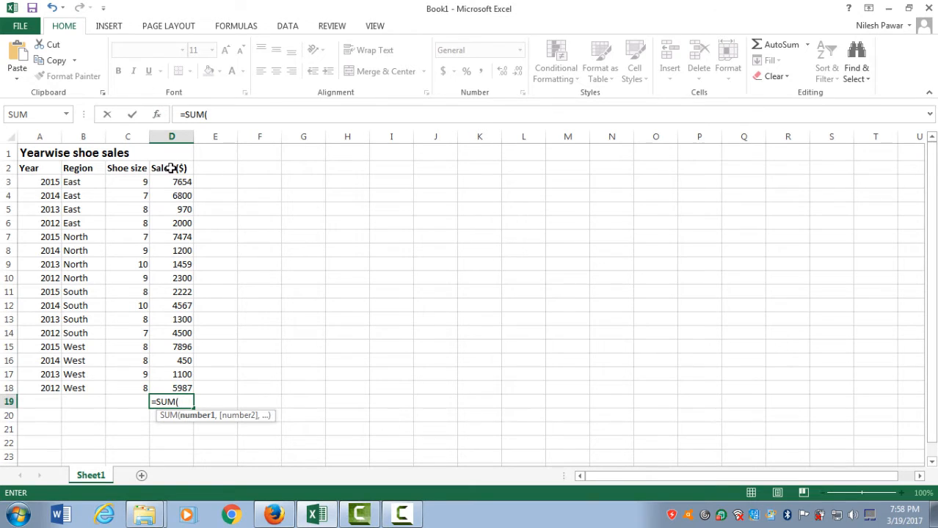
drag(172, 182, 184, 387)
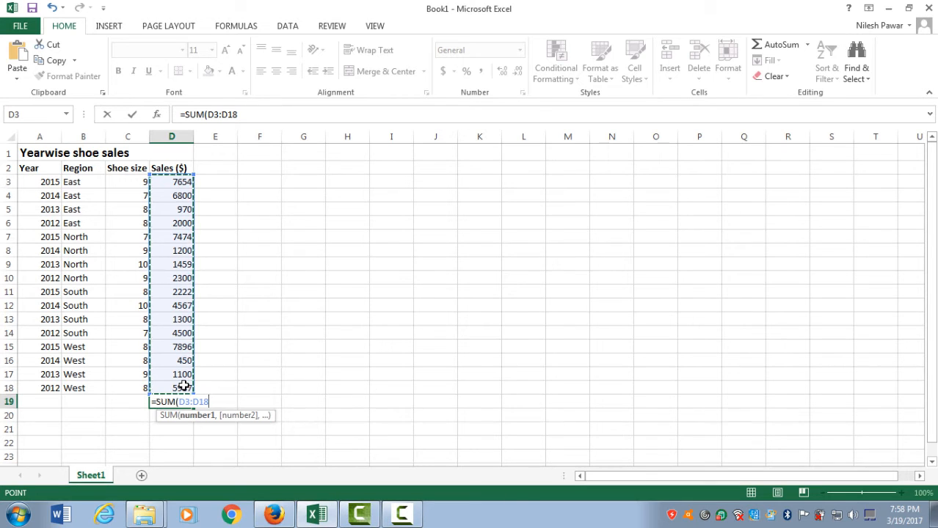
text())
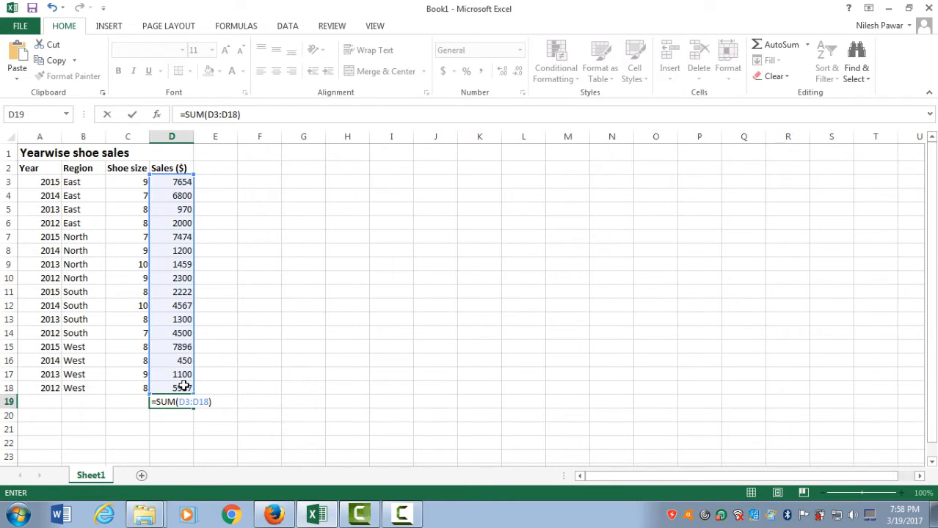
key(Return)
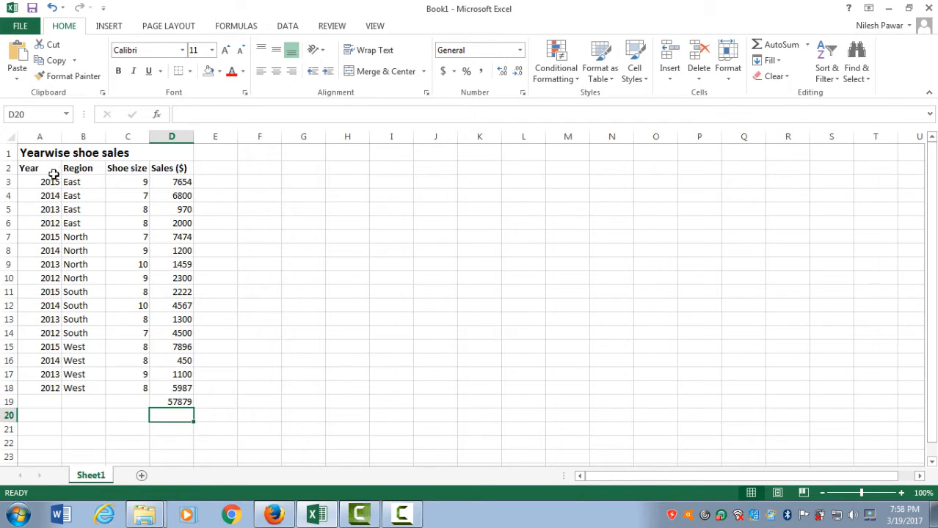
Step: Turn on filtering for the header row A2:D2
drag(40, 169, 185, 170)
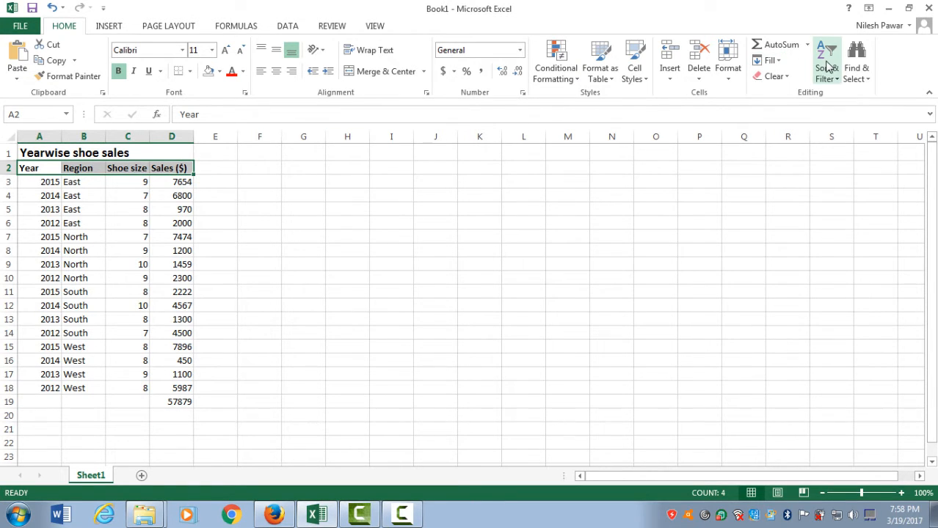
click(288, 26)
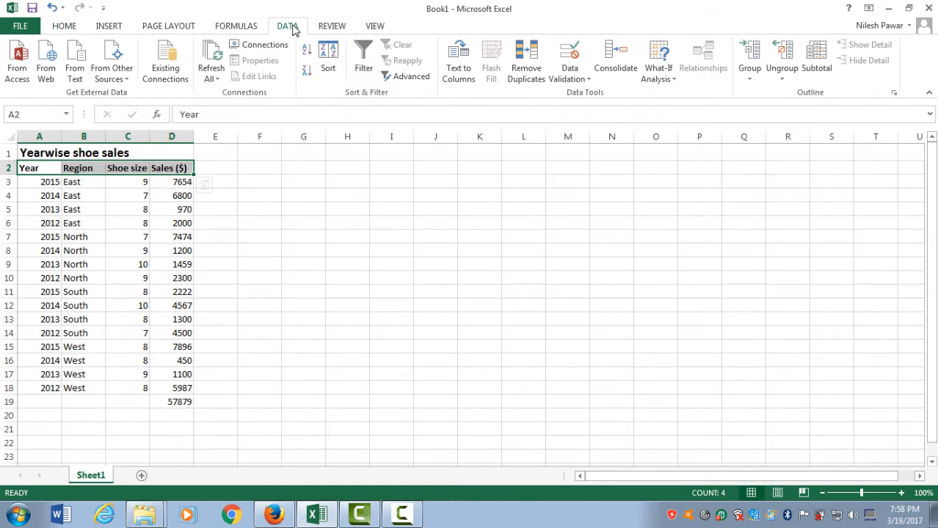
click(364, 65)
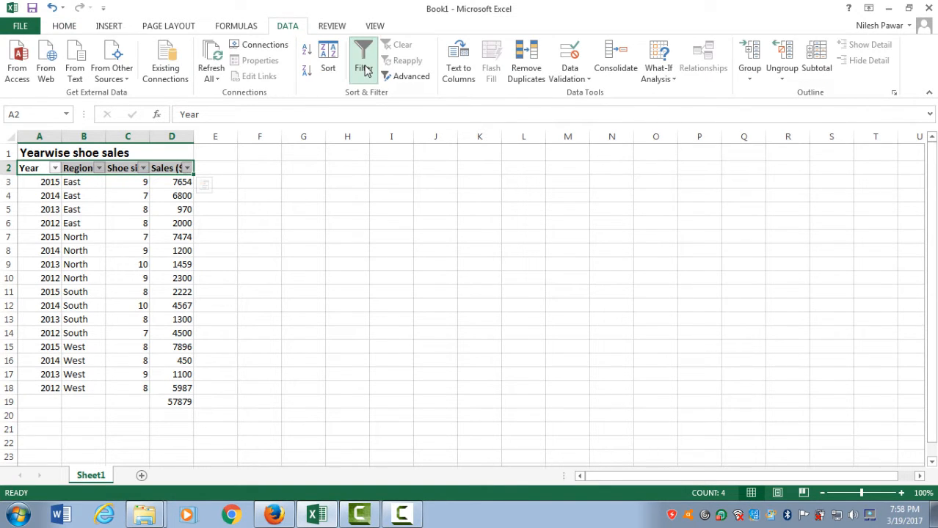
Step: Filter the Region column to show only East, and clear that filter again
click(81, 196)
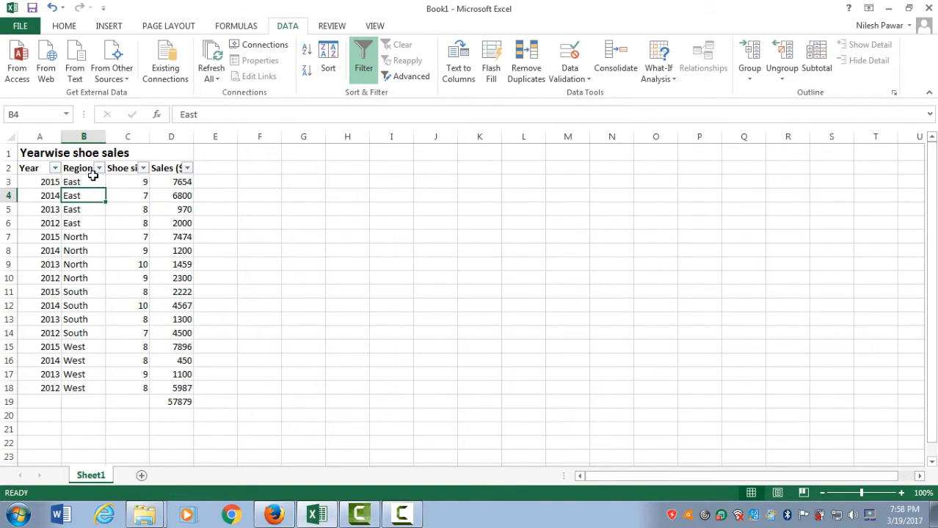
click(99, 168)
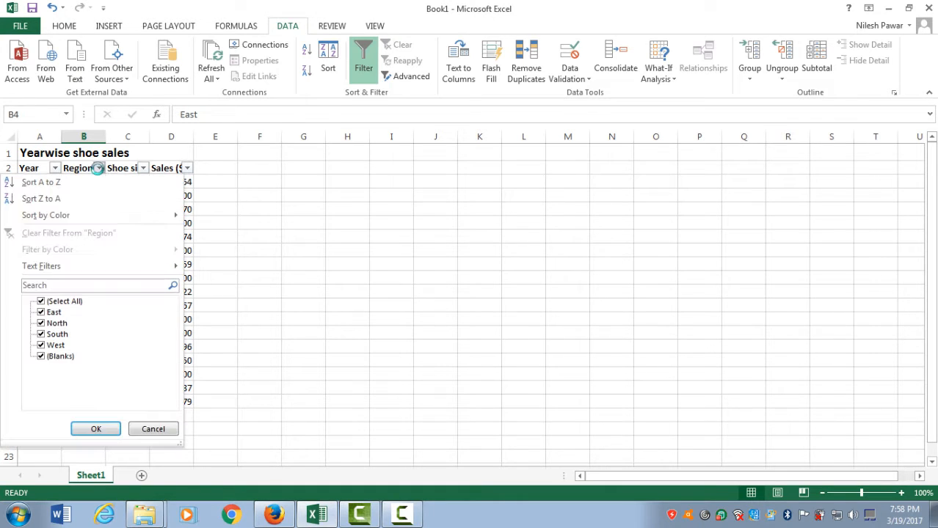
click(53, 302)
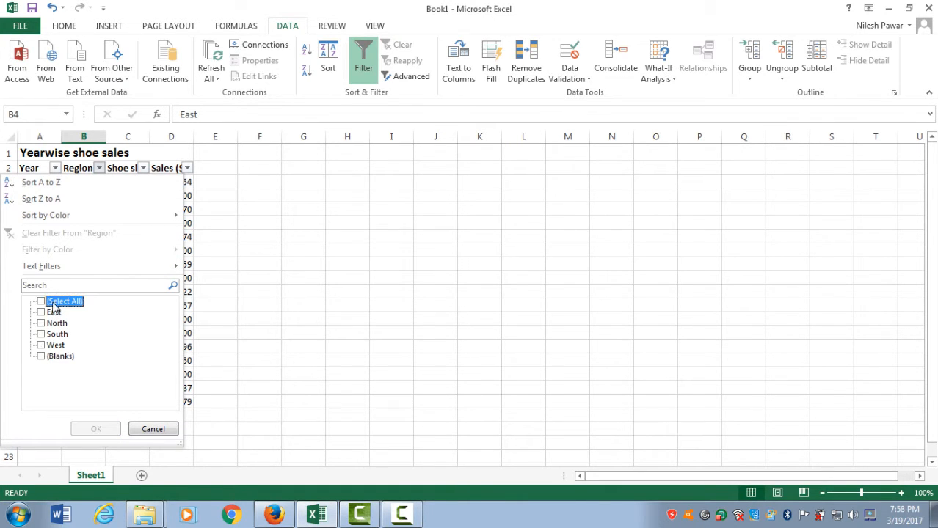
click(53, 312)
click(102, 430)
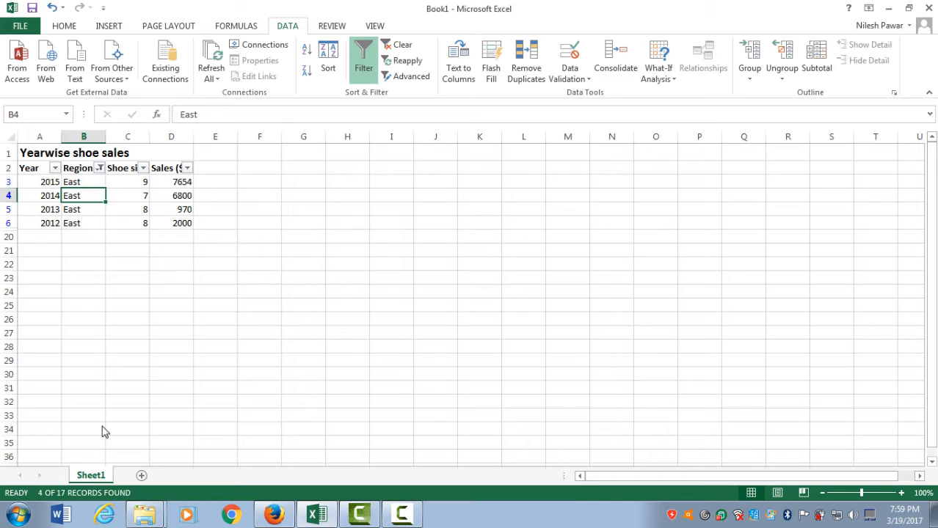
click(100, 168)
click(69, 234)
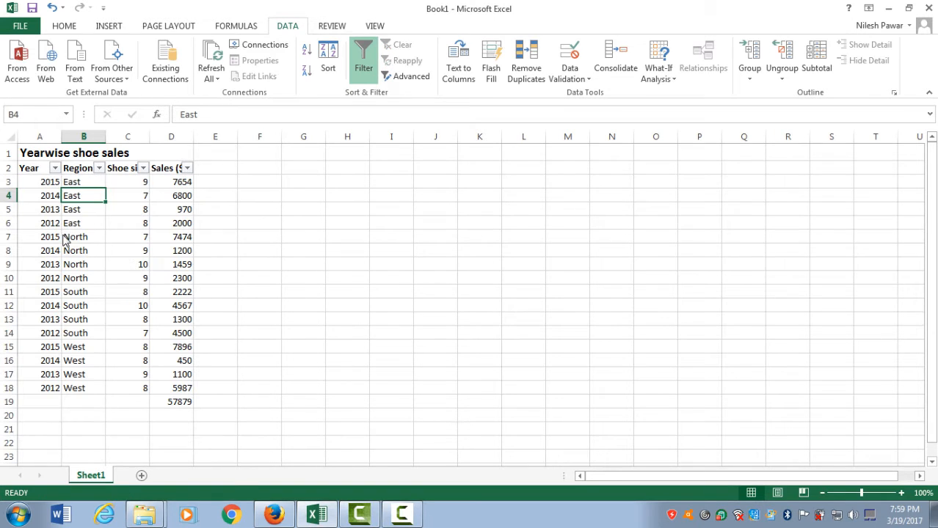
click(172, 400)
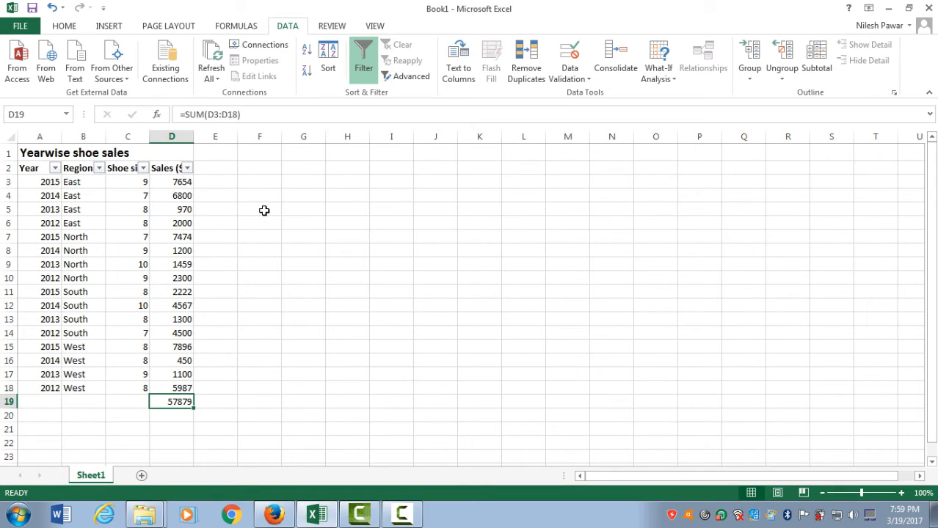
drag(209, 114, 238, 115)
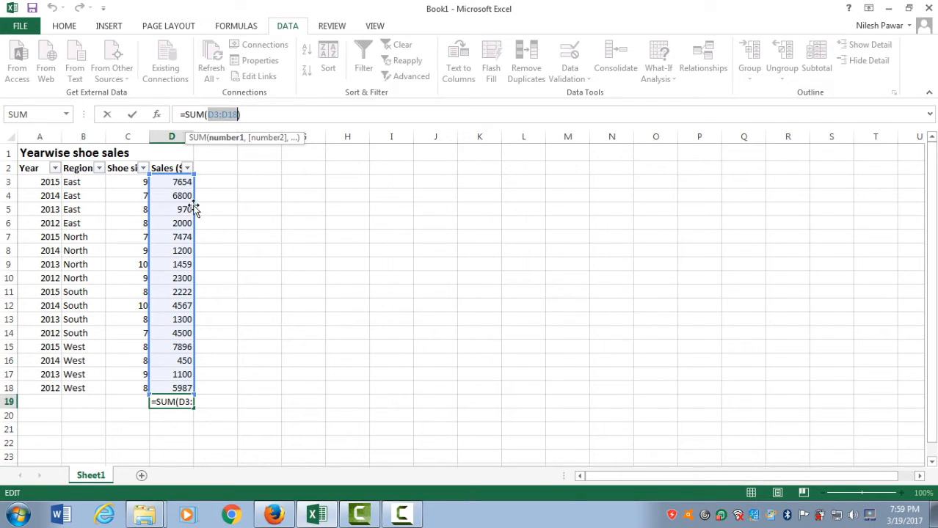
click(216, 374)
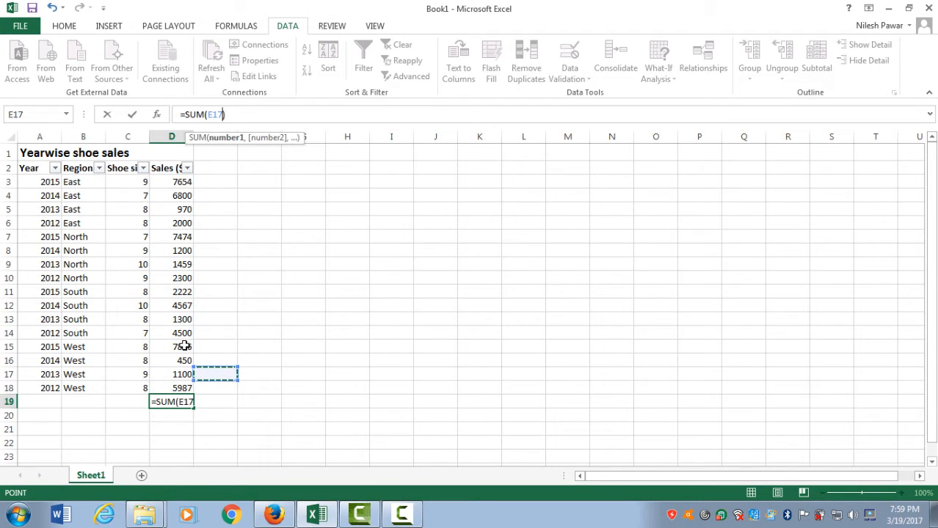
click(9, 170)
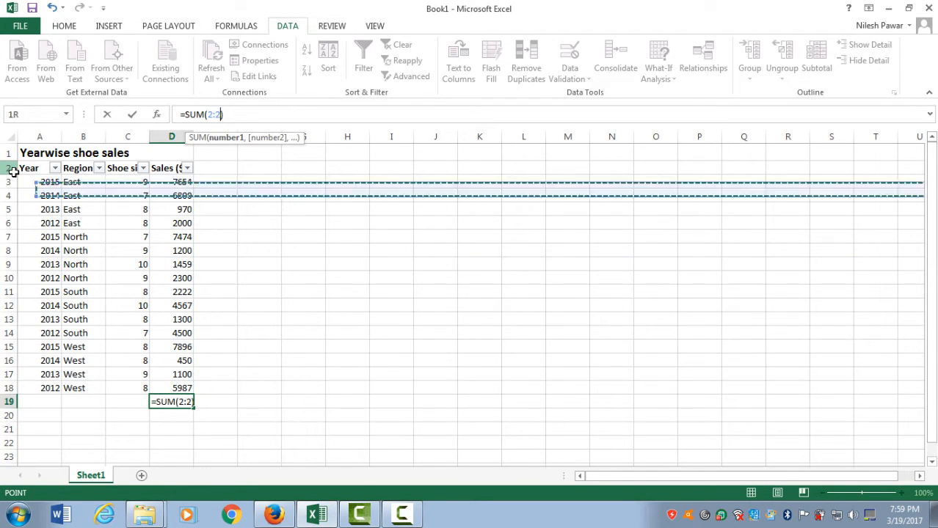
key(Escape)
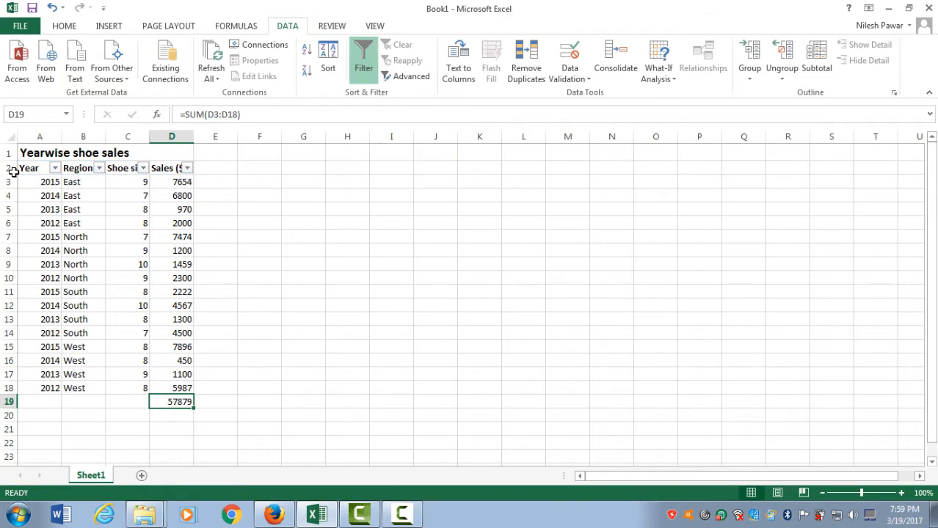
Step: Turn off the filtering on the header row and delete the SUM formula from D19
key(ctrl+shift+l)
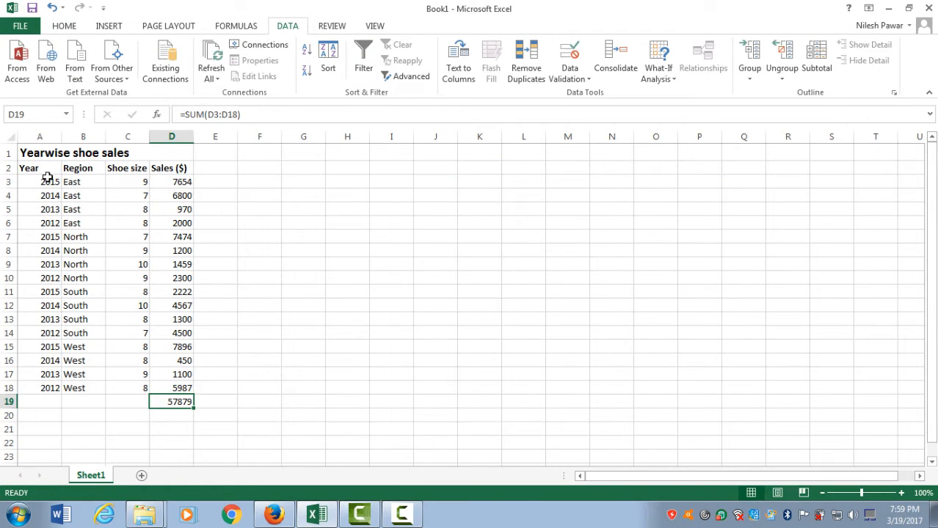
click(91, 187)
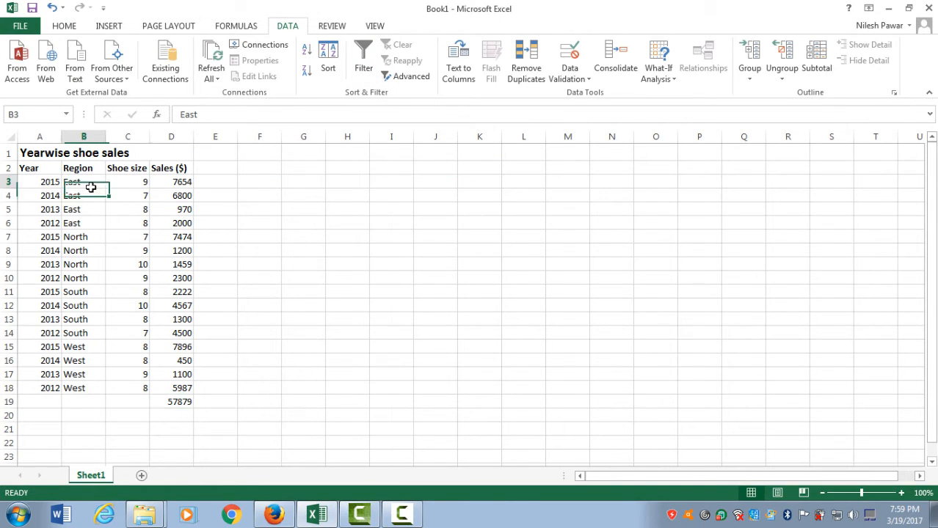
click(179, 402)
key(Delete)
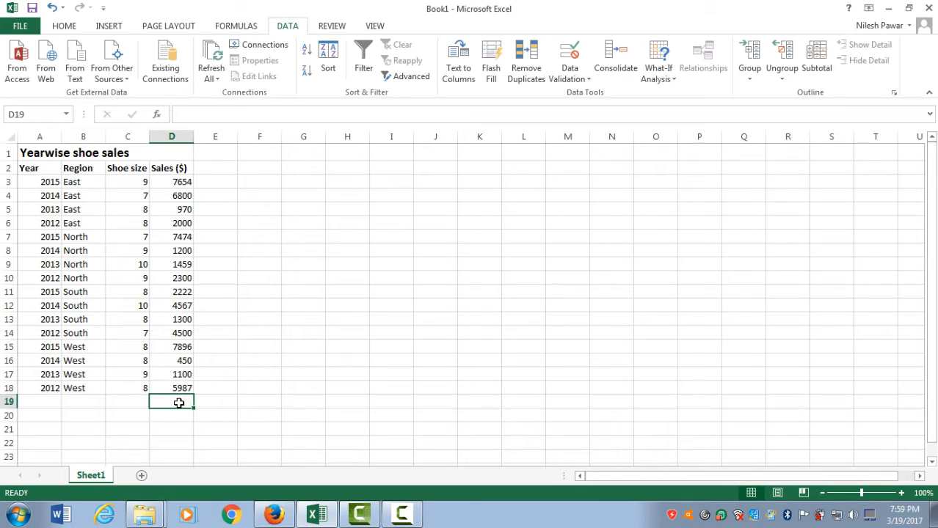
Step: Total the Sales ($) column in D19 with the formula =SUBTOTAL(9,D3:D18)
click(226, 397)
click(180, 403)
text(=subt)
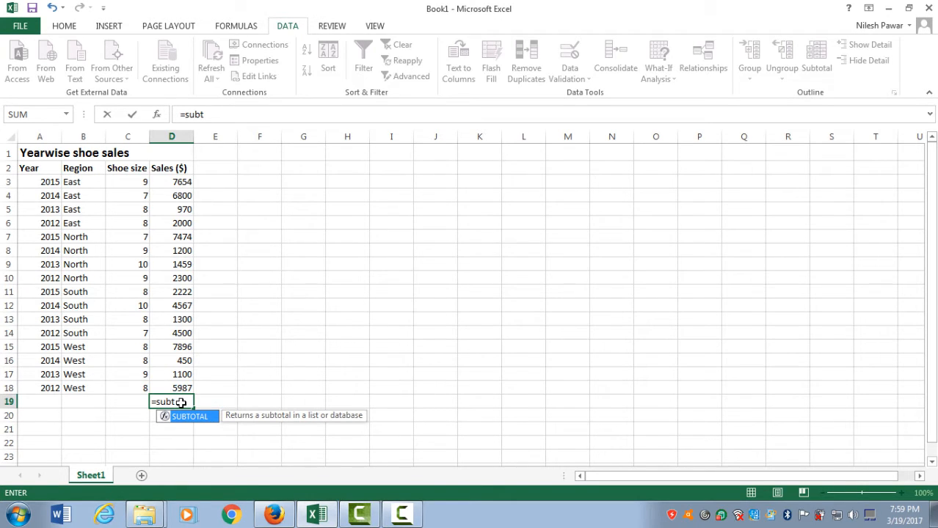
key(Tab)
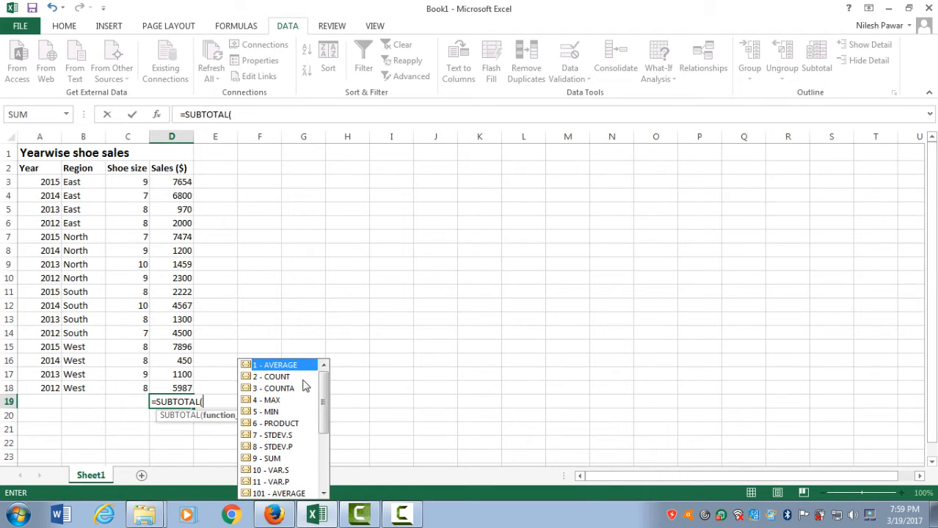
drag(324, 388, 320, 419)
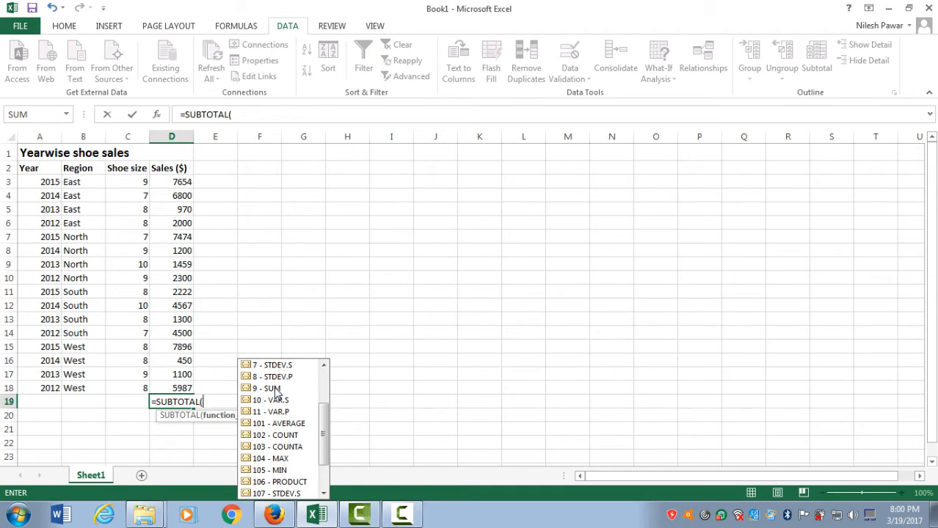
text(9)
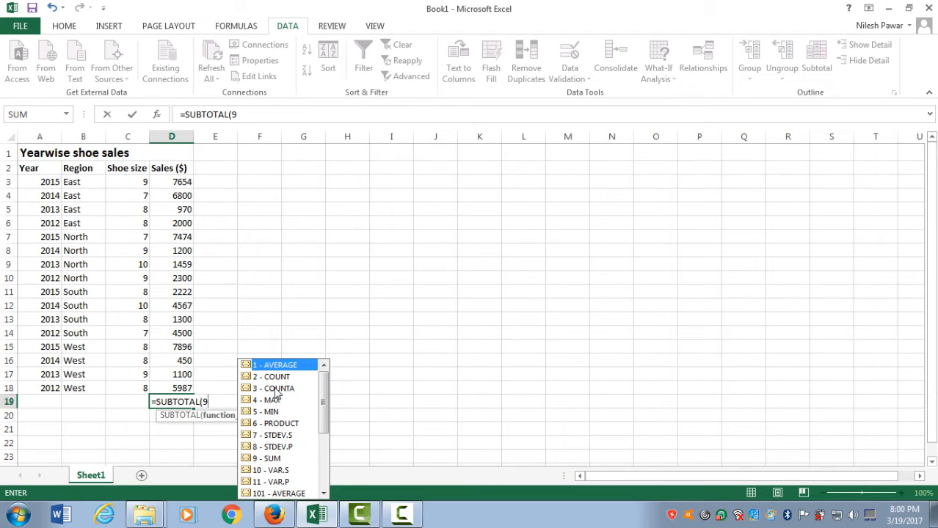
text(,)
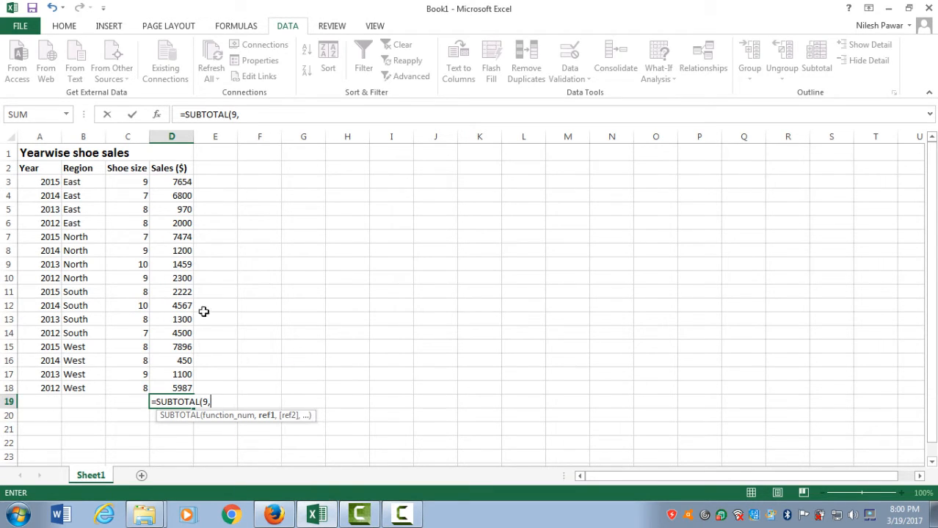
click(176, 182)
drag(177, 181, 186, 383)
text())
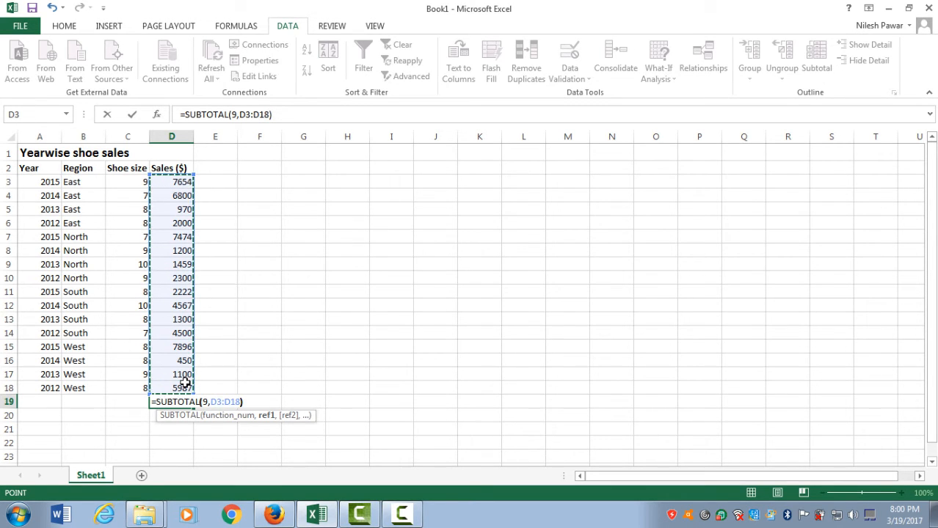
key(Return)
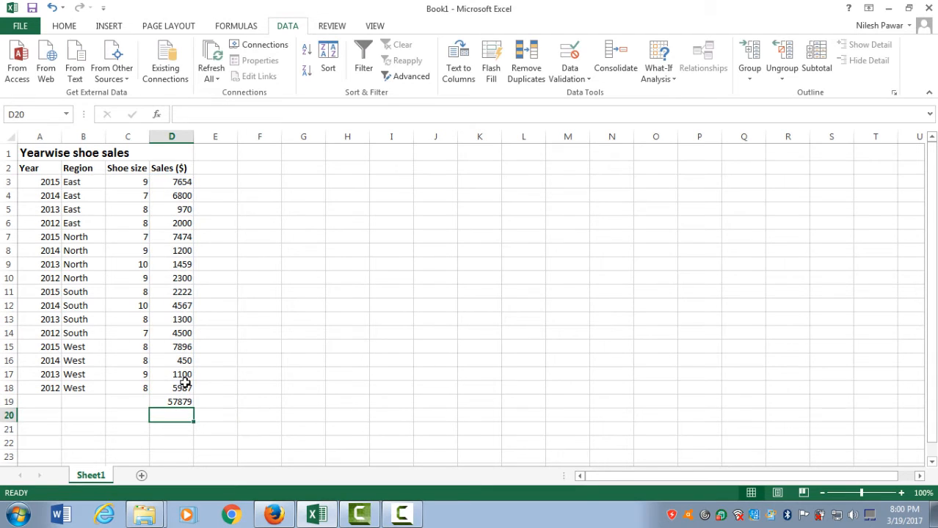
click(186, 402)
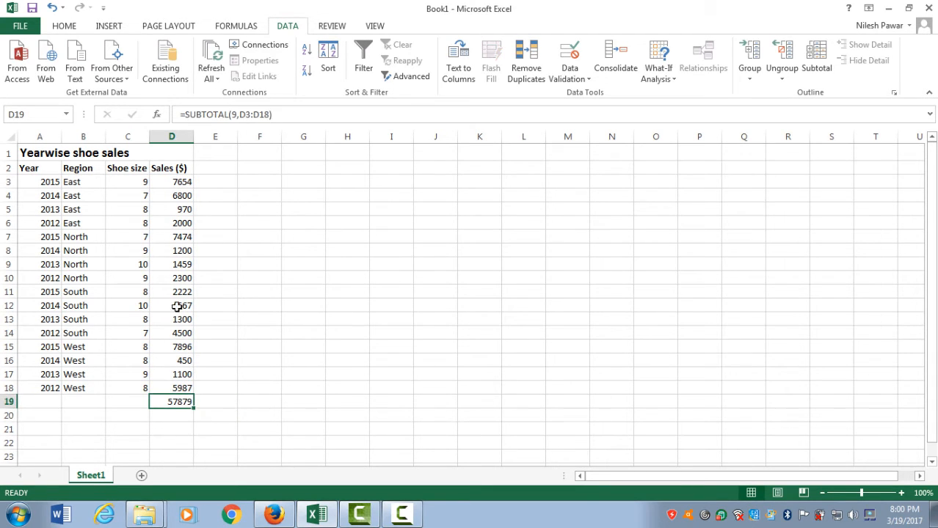
Step: Turn on filtering again for the header cells A2:D2 of the sales table
click(49, 170)
drag(74, 170, 164, 171)
click(371, 56)
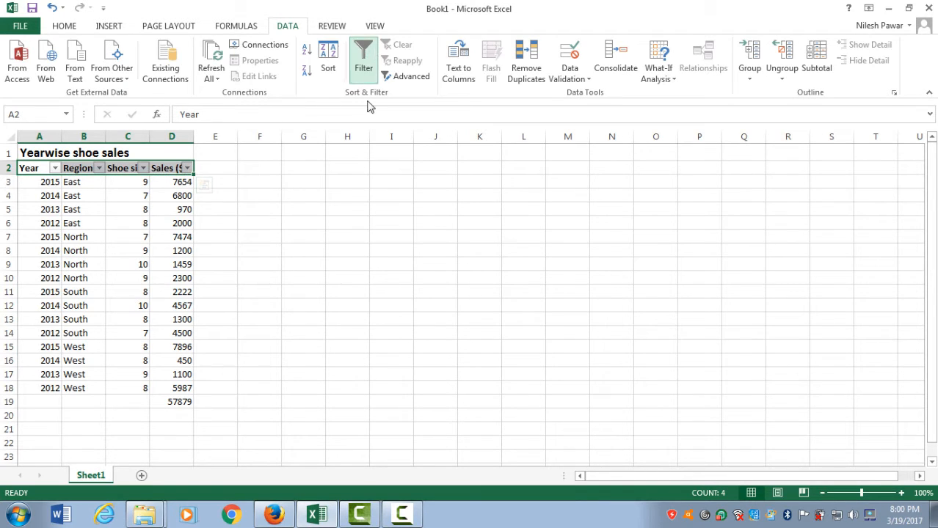
click(82, 196)
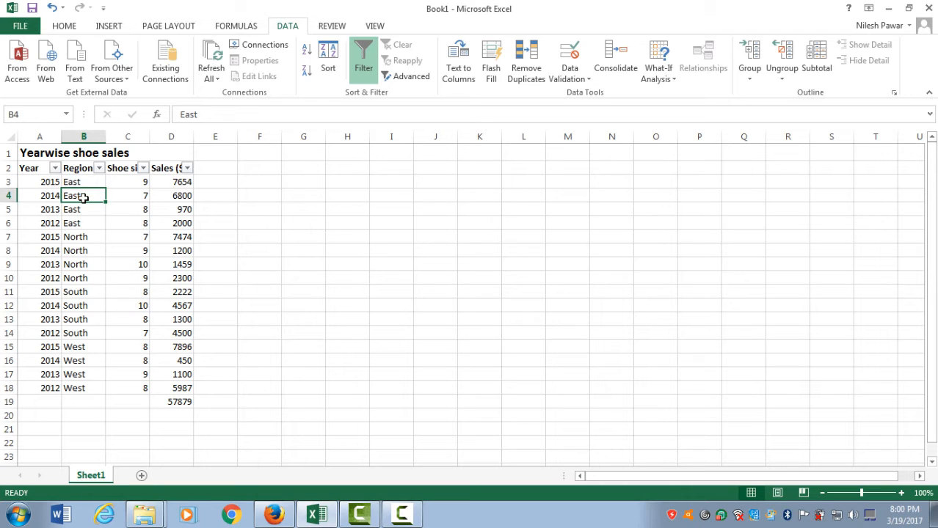
Step: Filter the Year column to show only 2015, check the total in D19, and clear that filter again
click(55, 168)
click(44, 301)
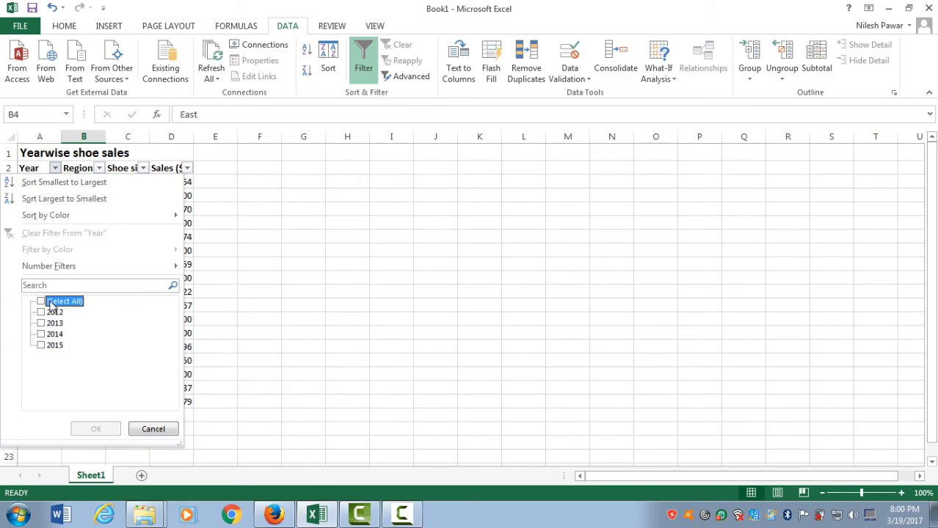
click(43, 345)
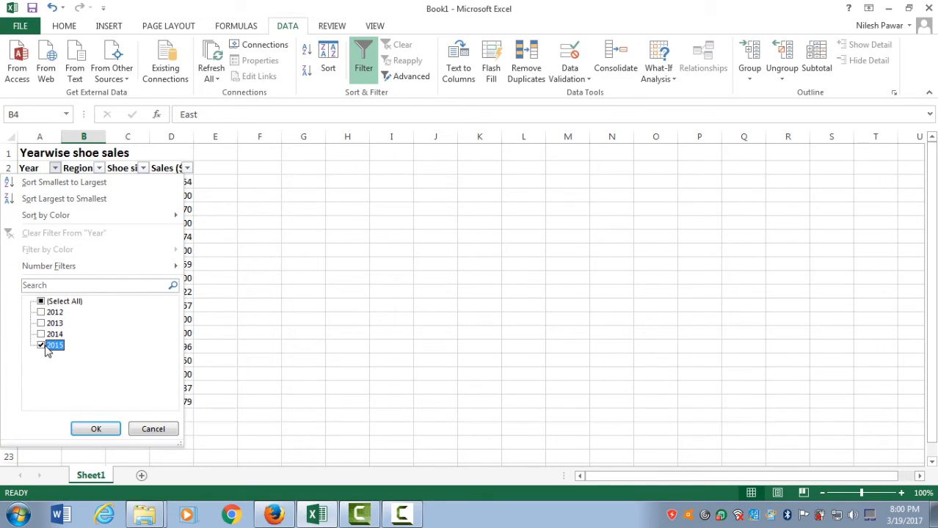
click(96, 429)
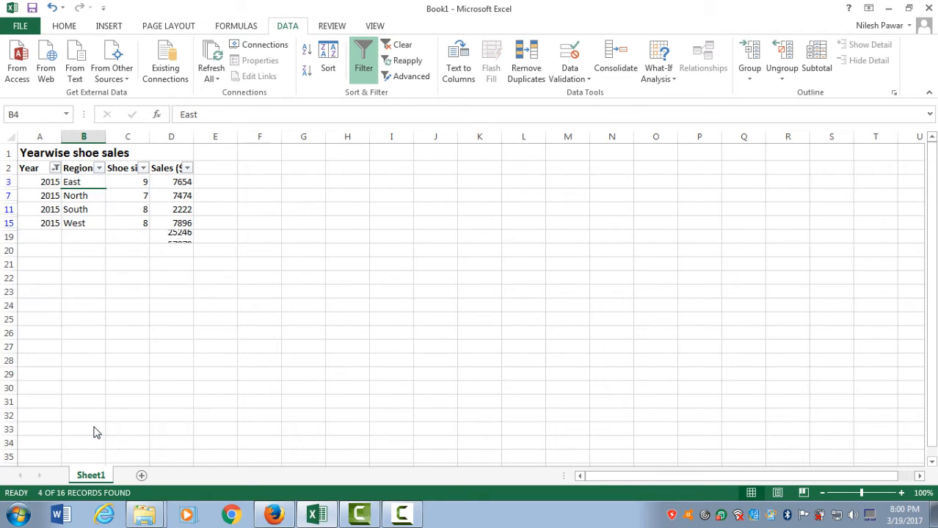
click(179, 237)
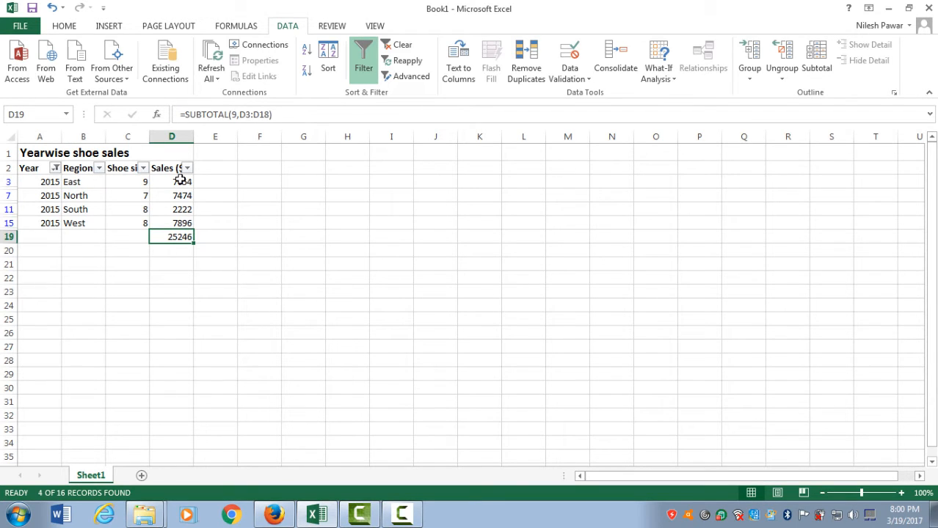
click(55, 168)
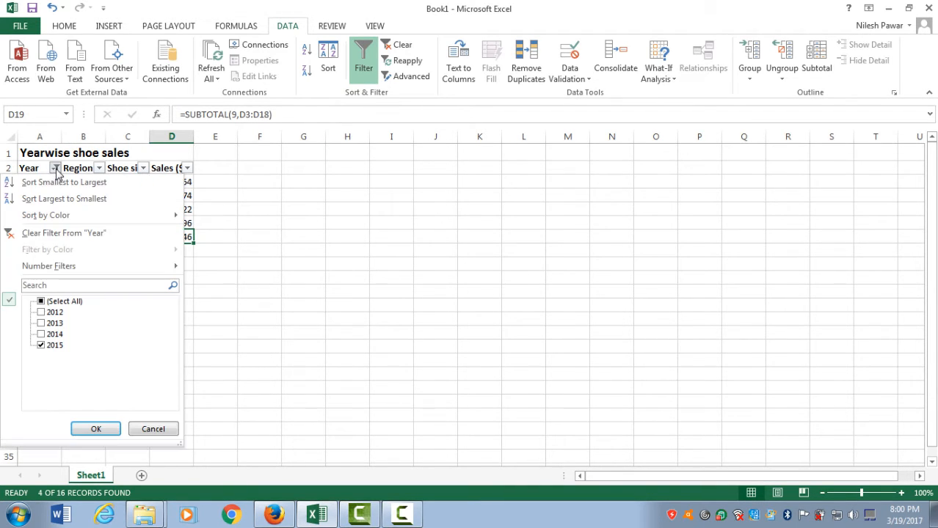
click(63, 235)
Step: Filter the Region column to show only East and North, and clear that filter again
click(99, 168)
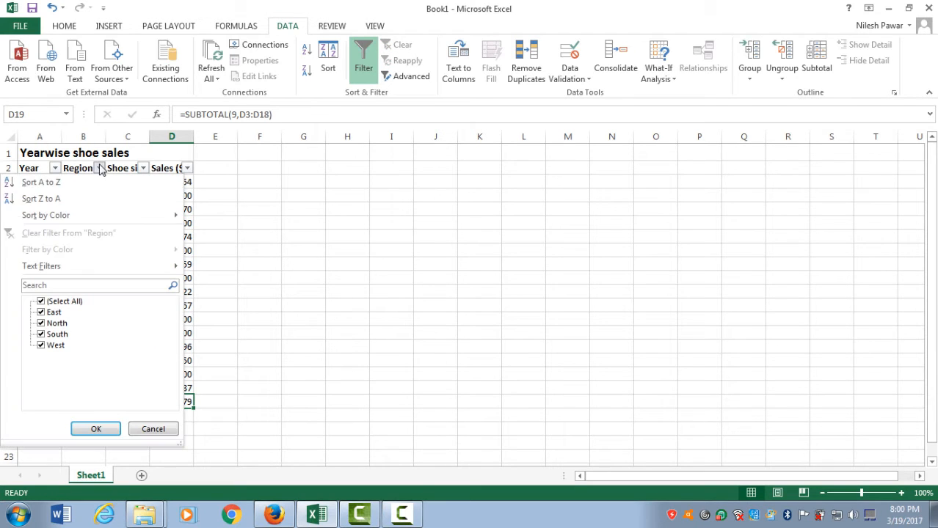
click(67, 302)
click(58, 323)
click(56, 313)
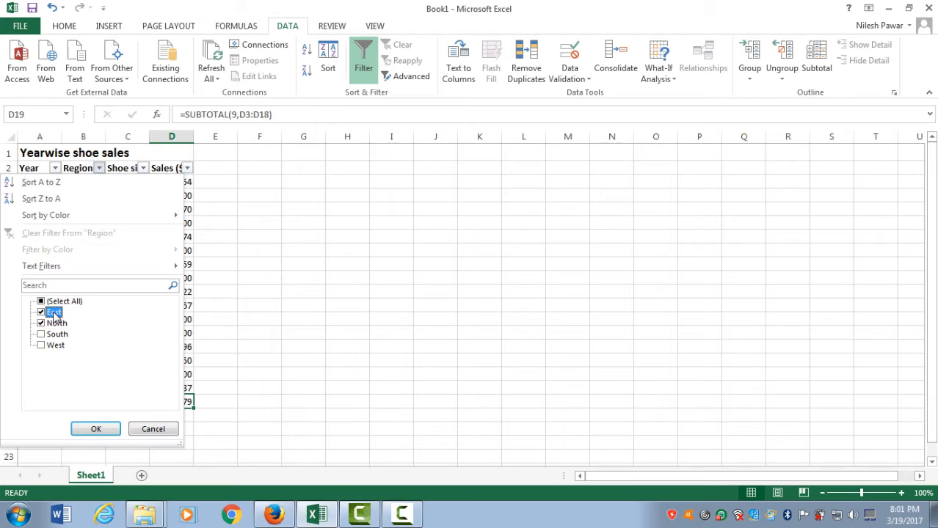
click(95, 429)
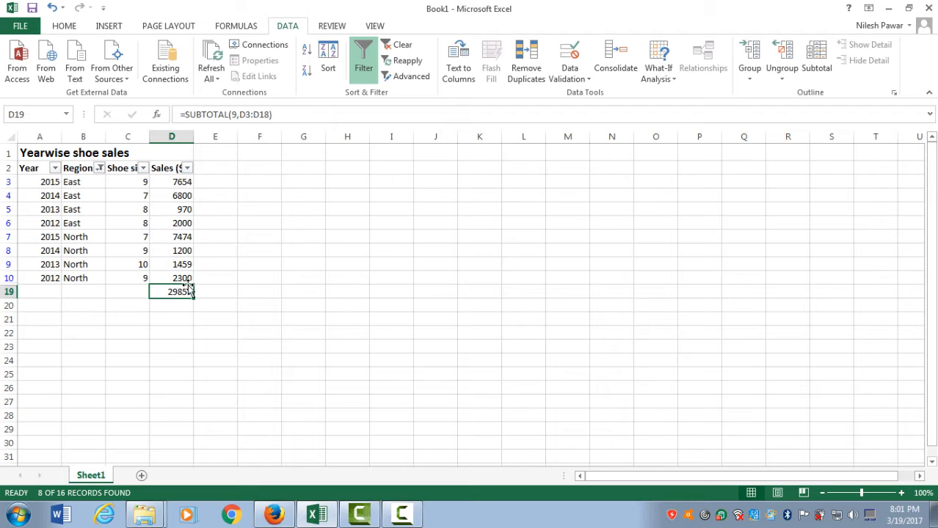
click(99, 168)
click(63, 235)
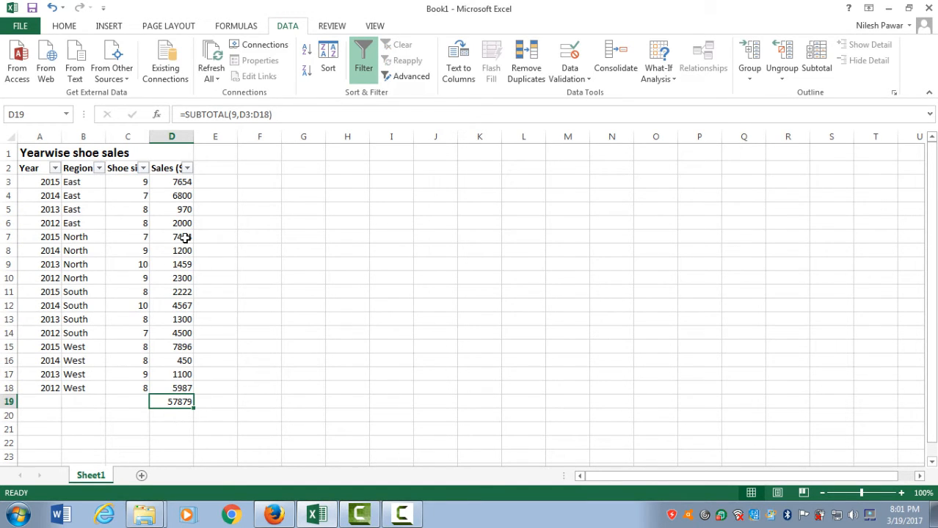
Step: Review the function number in the SUBTOTAL formula of D19 without changing it, and delete the formula from the cell
click(233, 114)
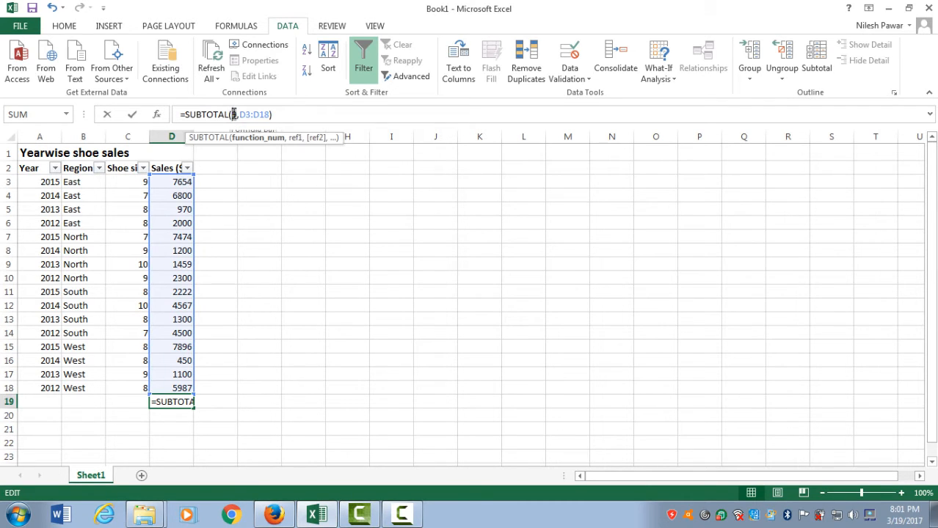
click(208, 296)
key(Escape)
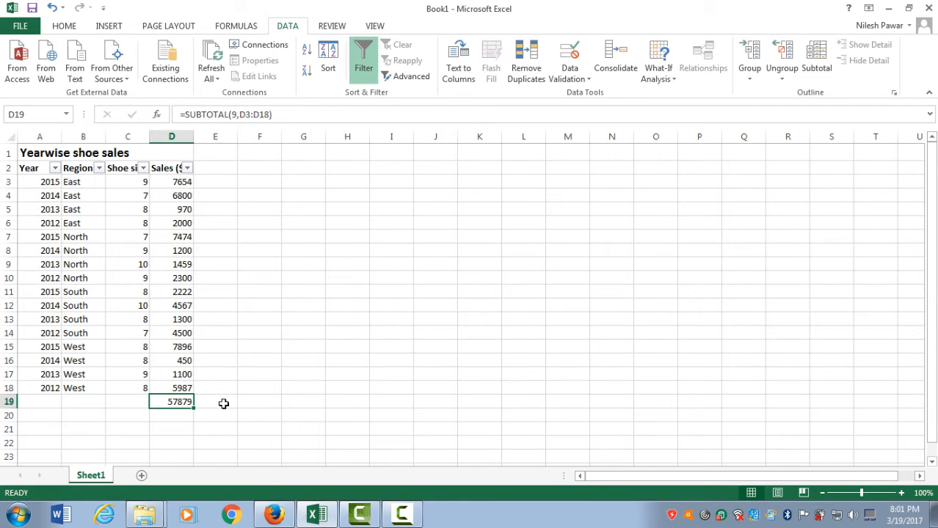
key(Delete)
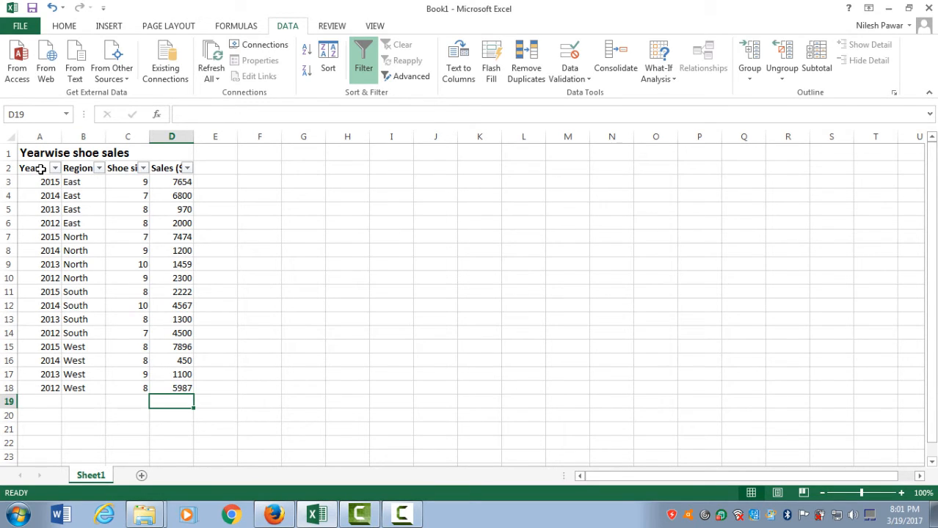
drag(39, 169, 185, 168)
key(Delete)
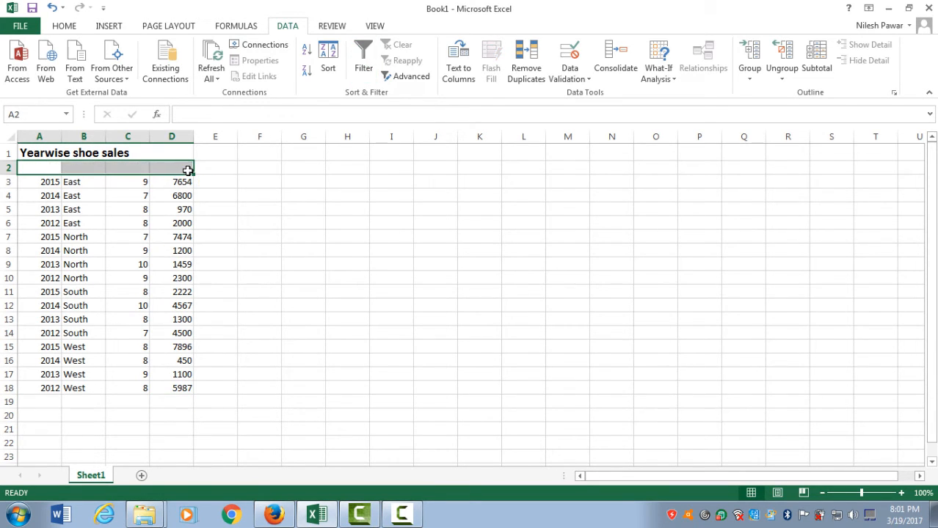
key(ctrl+z)
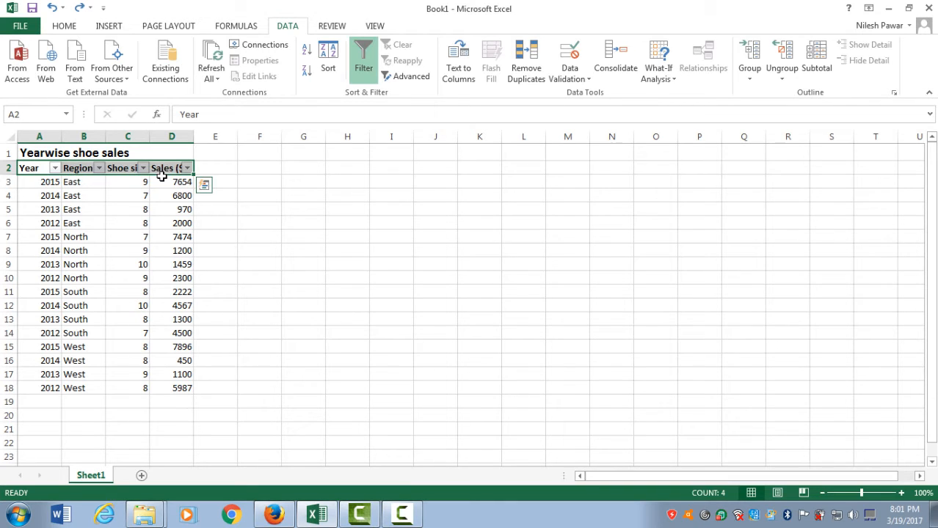
Step: Turn off the filtering on the header row A2:D2
click(81, 204)
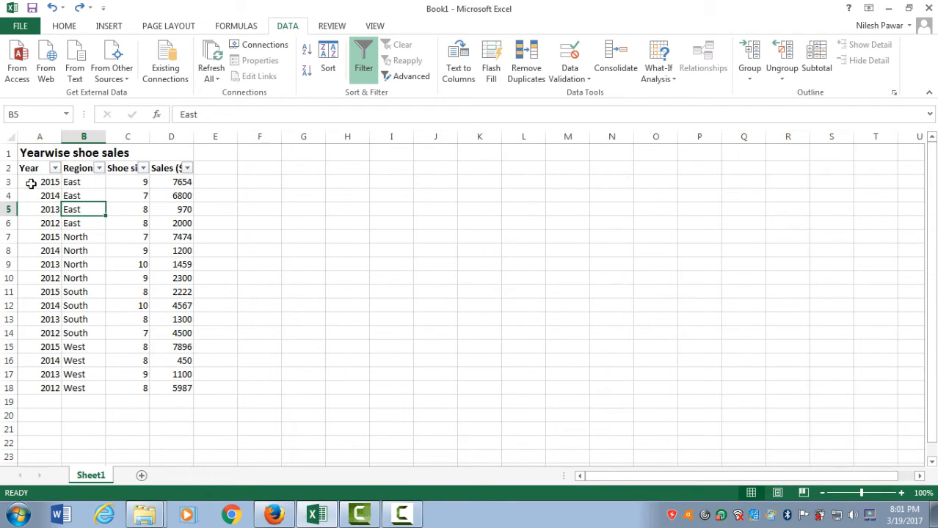
drag(37, 168, 181, 168)
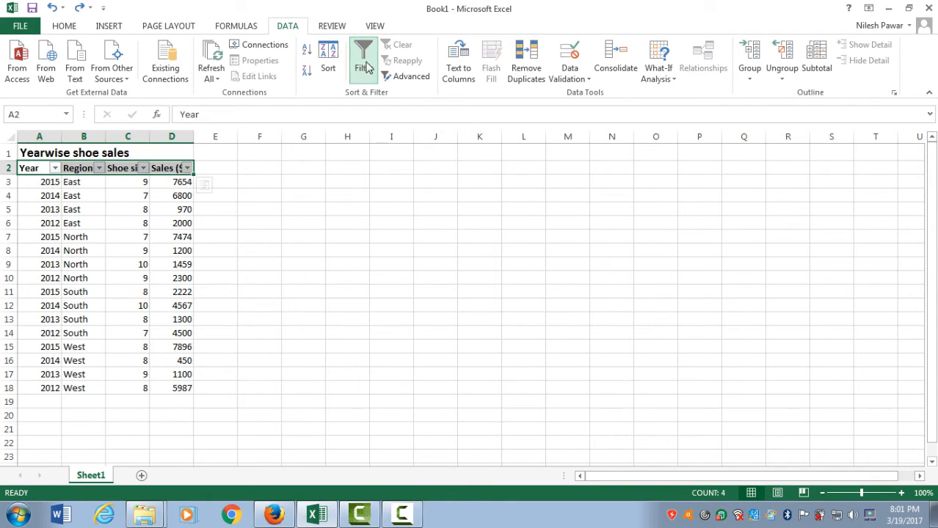
key(ctrl+shift+l)
click(100, 224)
key(Left)
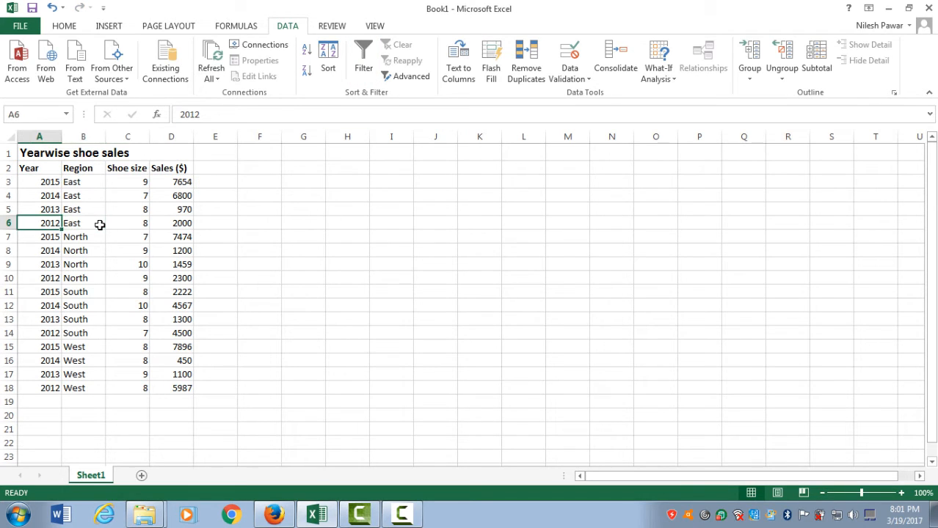
key(Up)
key(Up)
key(Up)
key(Up)
key(Right)
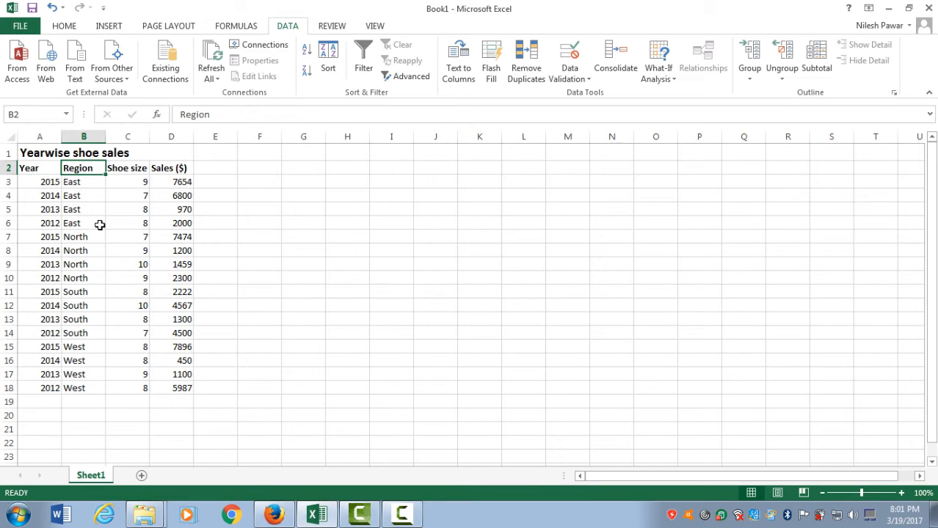
drag(44, 168, 185, 386)
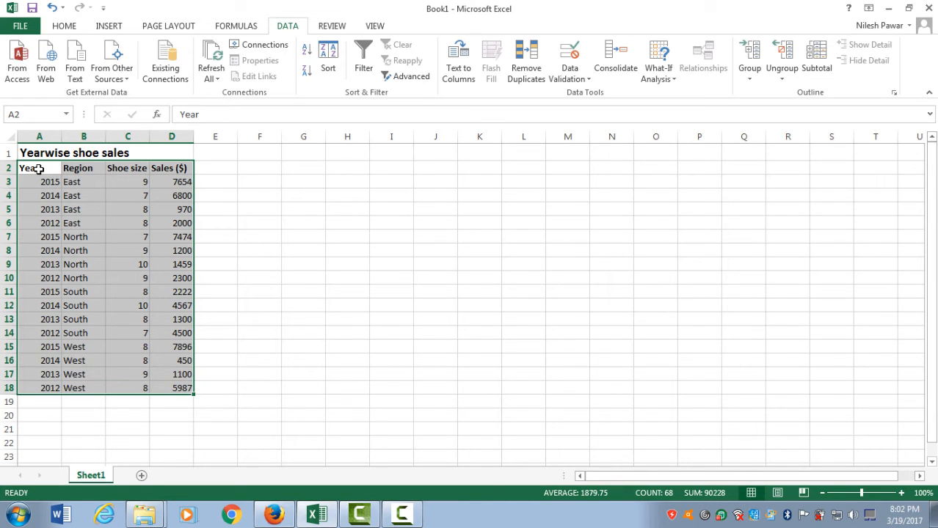
click(77, 211)
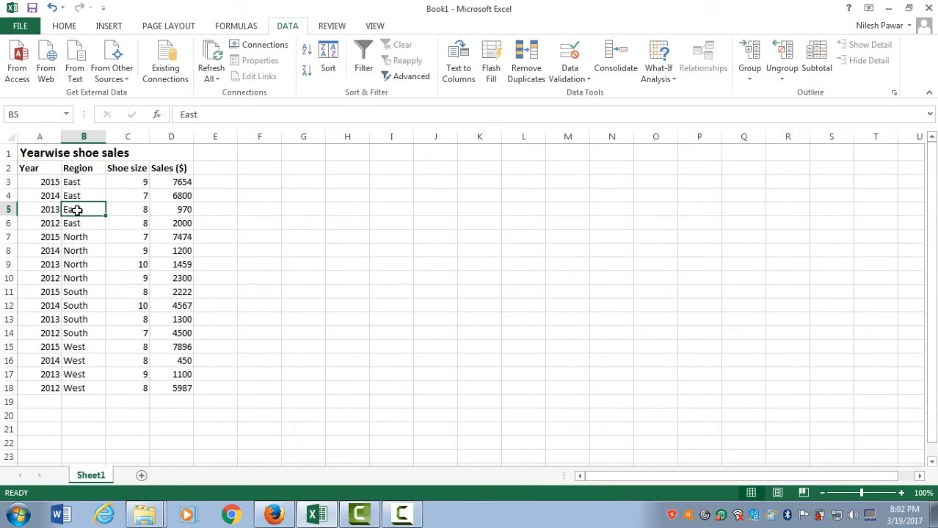
click(109, 266)
Step: Subtotal the shoe sales table at each change in Region, using Sum on the Sales ($) column only
click(65, 184)
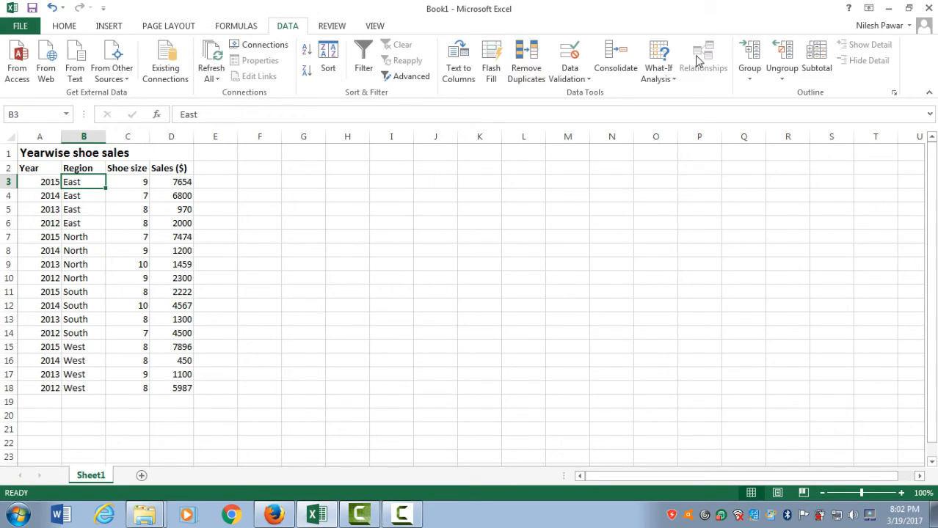
click(818, 70)
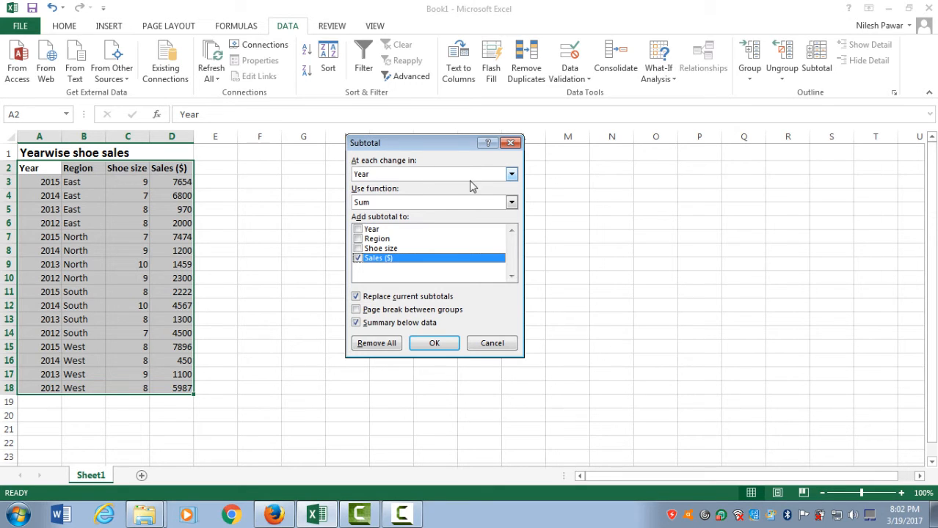
click(511, 175)
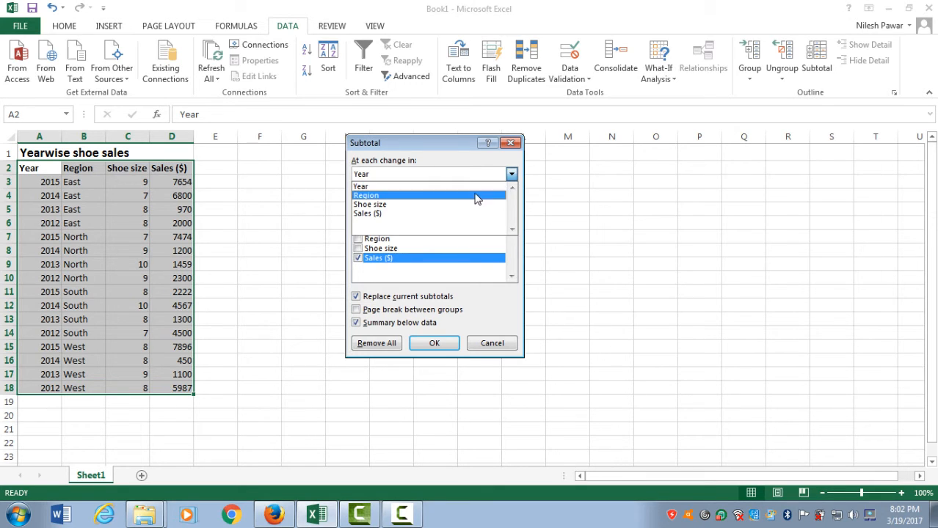
click(474, 196)
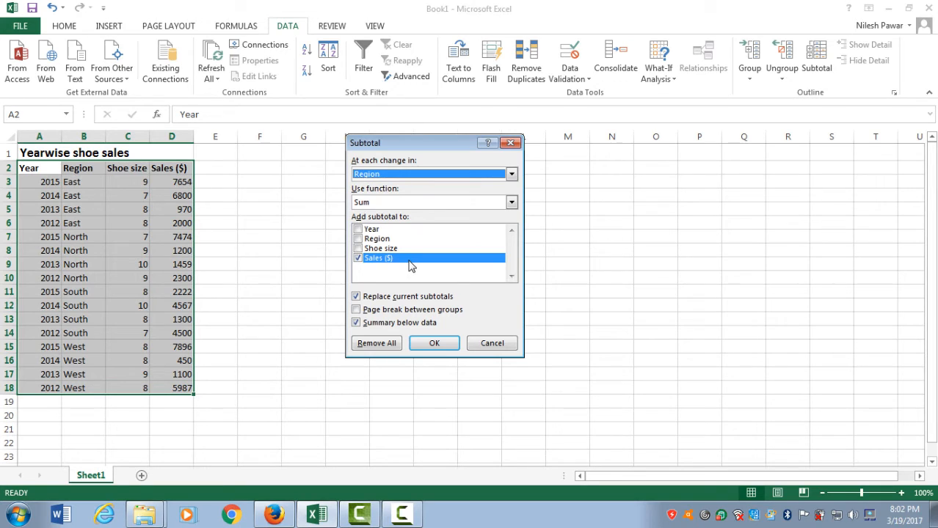
click(358, 258)
click(358, 229)
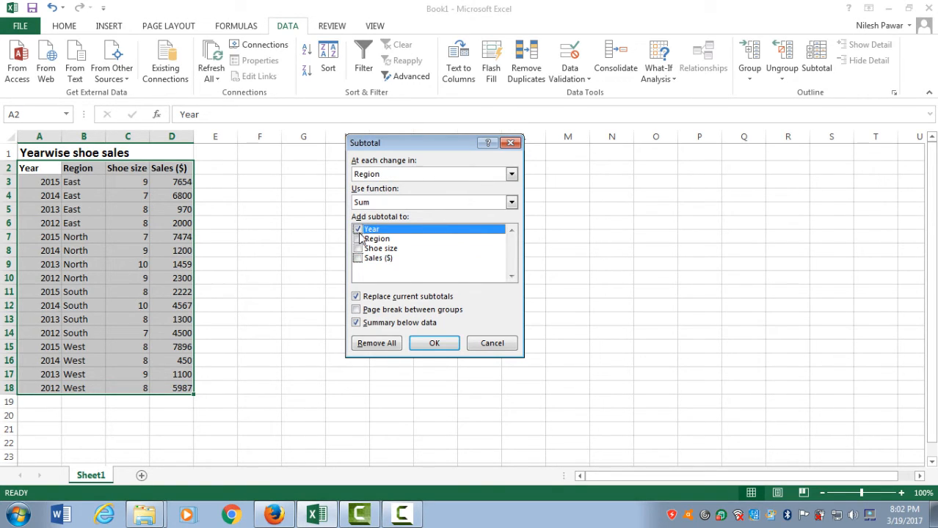
click(358, 230)
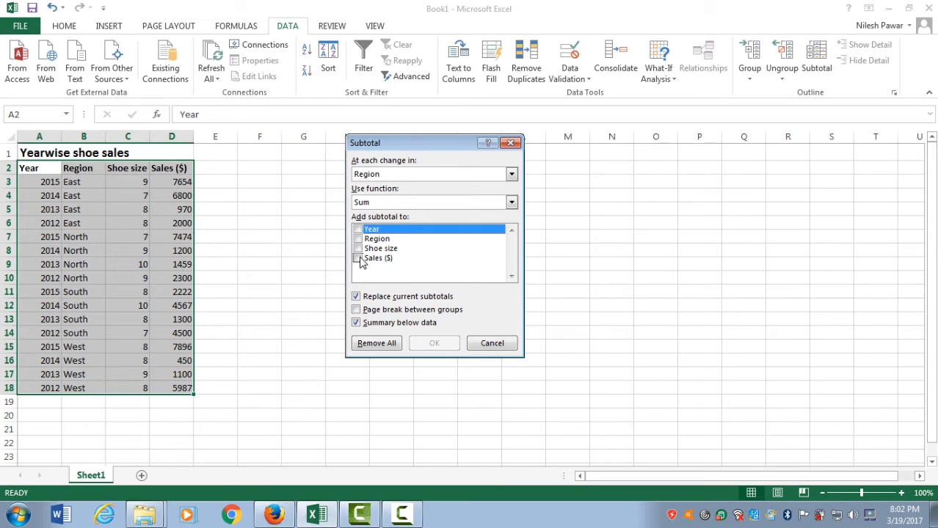
click(358, 259)
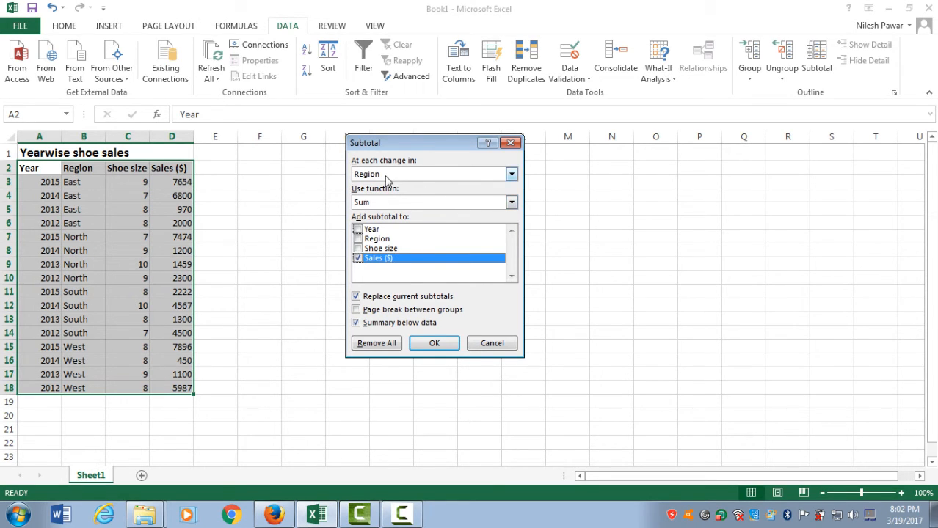
click(426, 345)
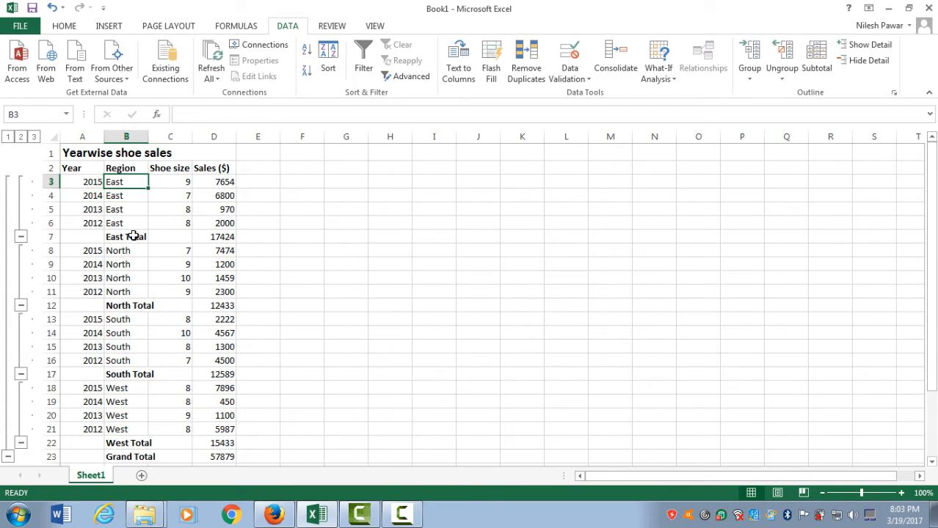
Step: Examine the East, North, South and West total rows and the Grand Total row, including the East Total formula in D7
click(133, 235)
click(219, 233)
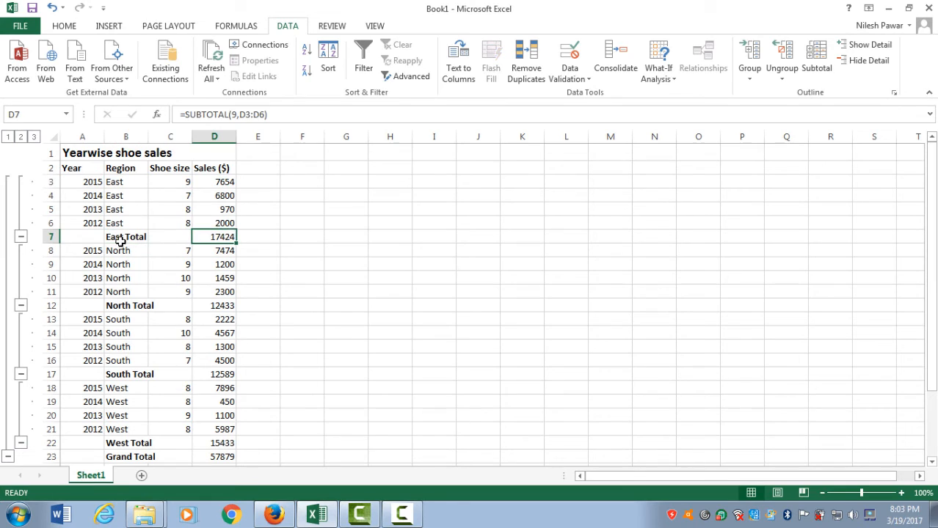
click(118, 238)
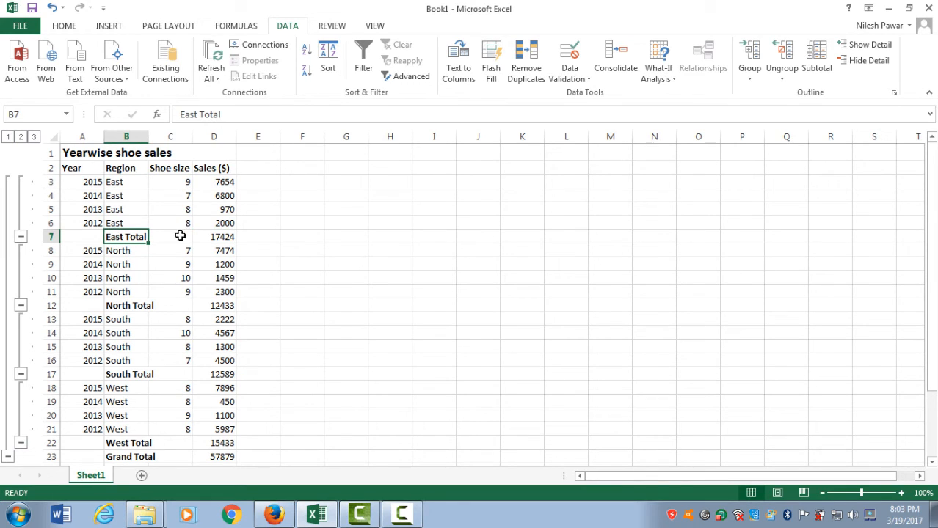
click(218, 236)
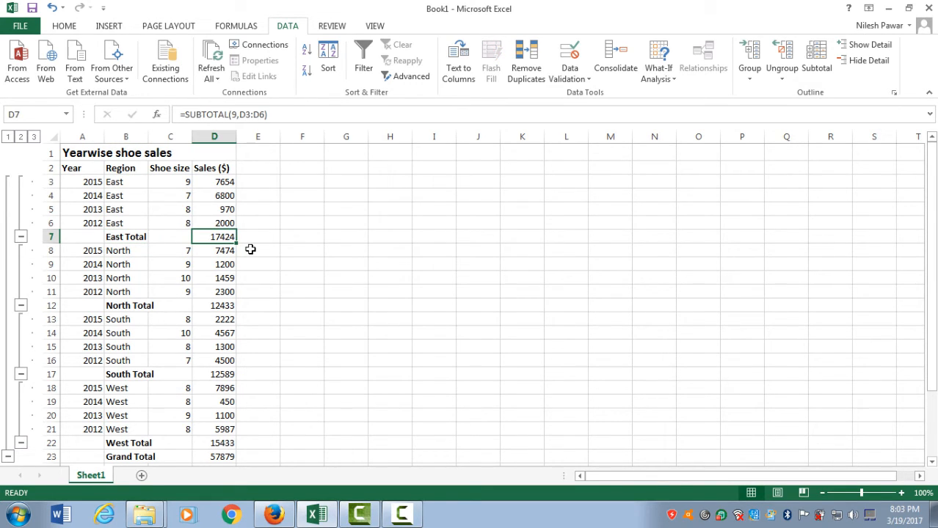
click(131, 306)
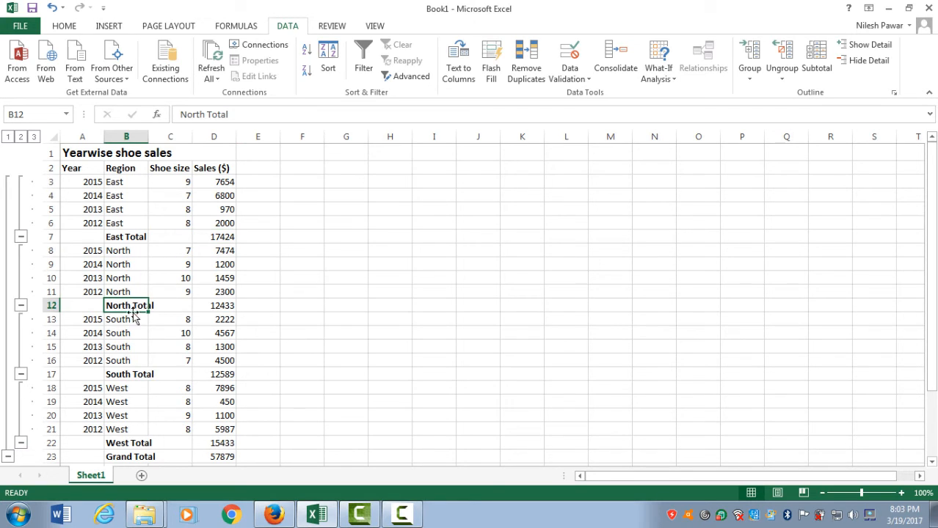
click(126, 374)
click(123, 455)
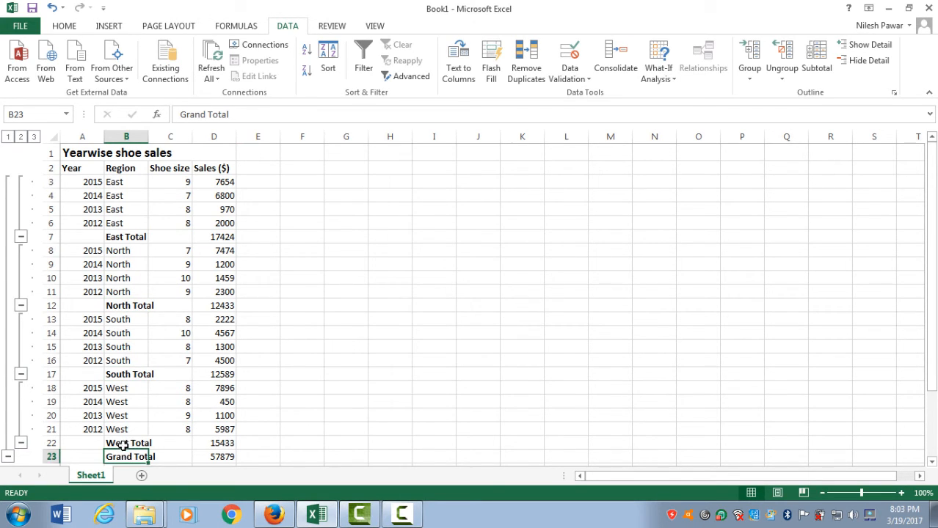
click(126, 444)
drag(123, 458, 215, 461)
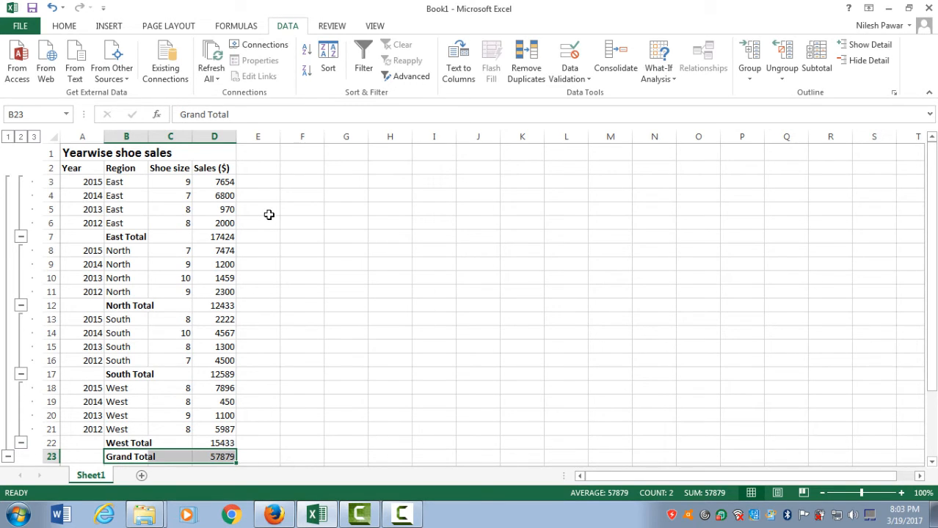
click(226, 220)
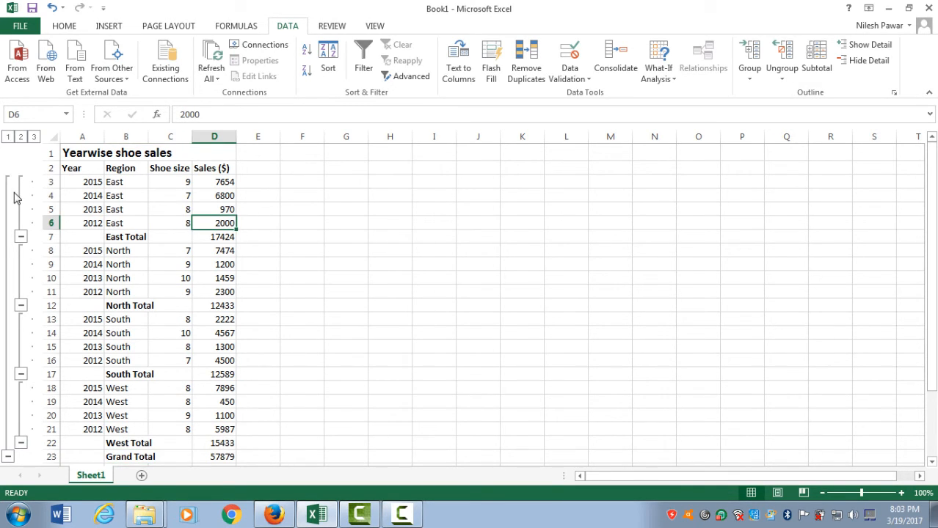
Step: Compare outline levels 1, 2 and 3 of the subtotaled table, finishing with all detail rows shown
click(22, 137)
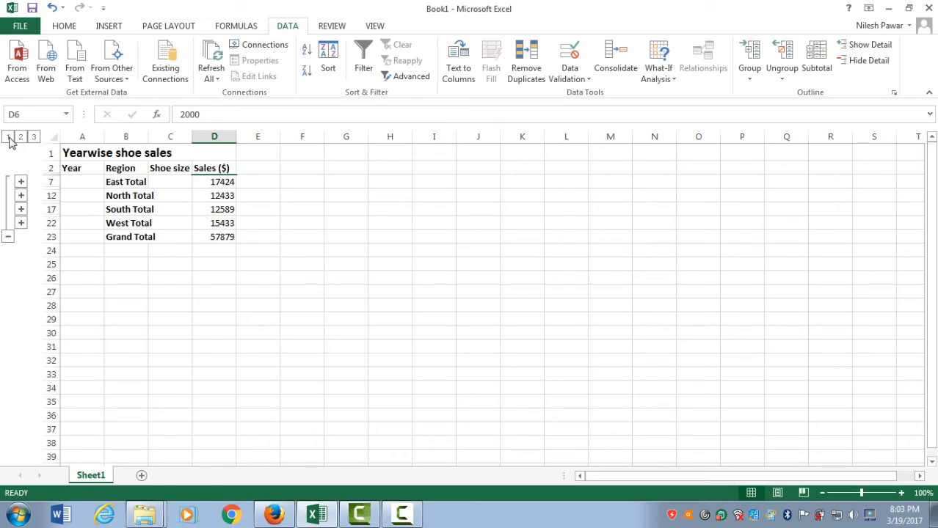
click(8, 137)
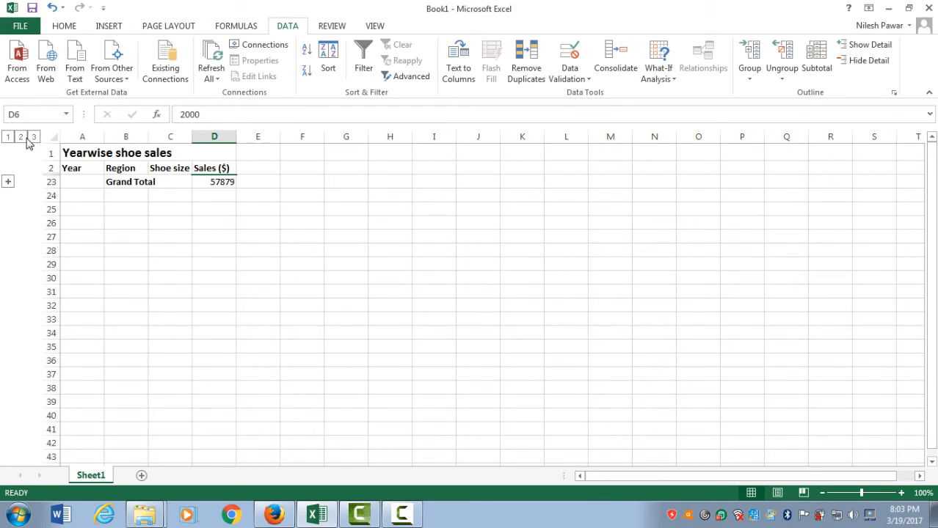
click(21, 138)
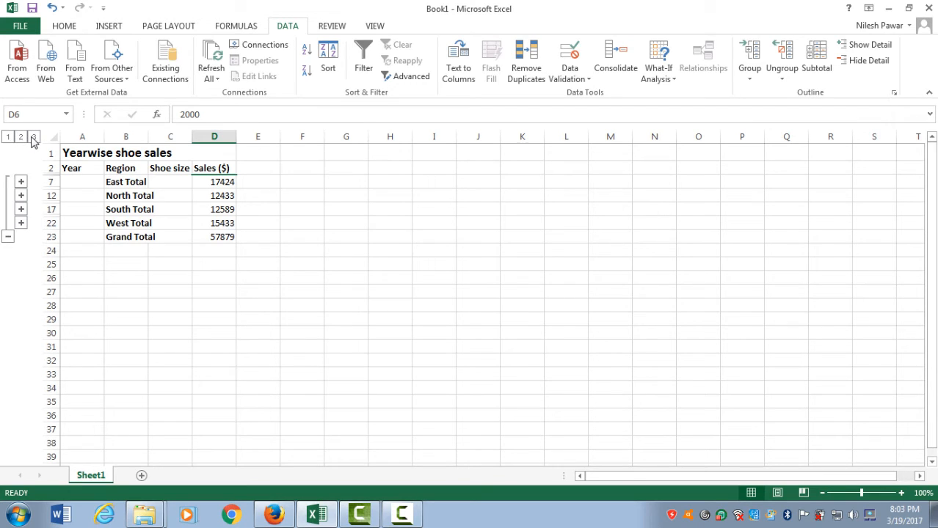
click(35, 138)
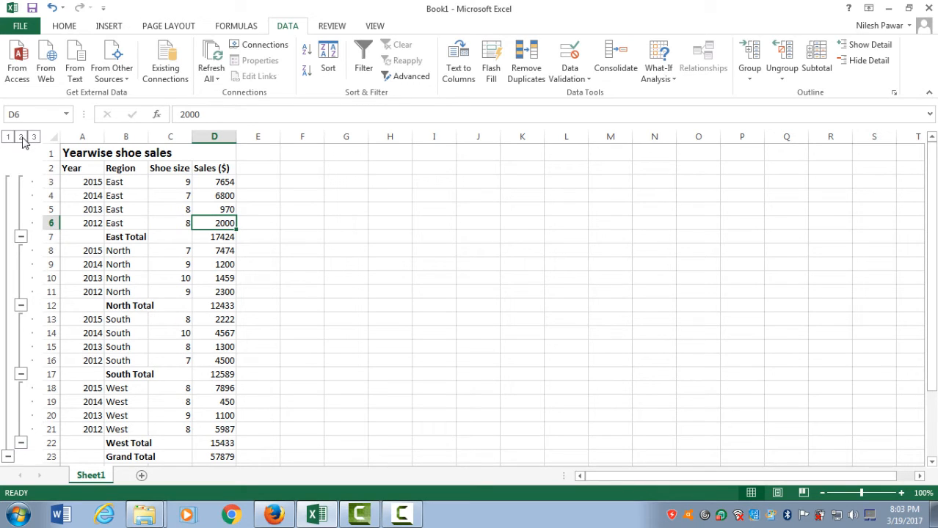
click(22, 138)
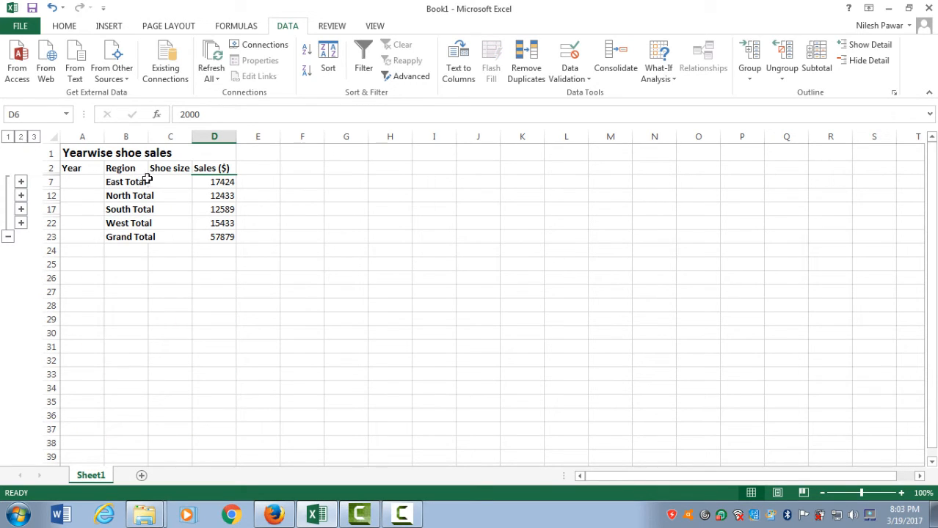
drag(125, 182, 195, 219)
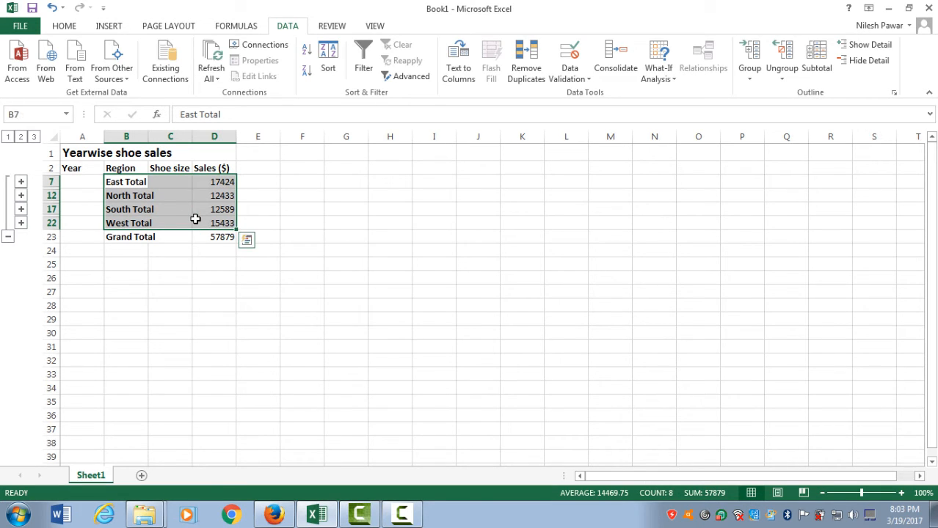
click(7, 137)
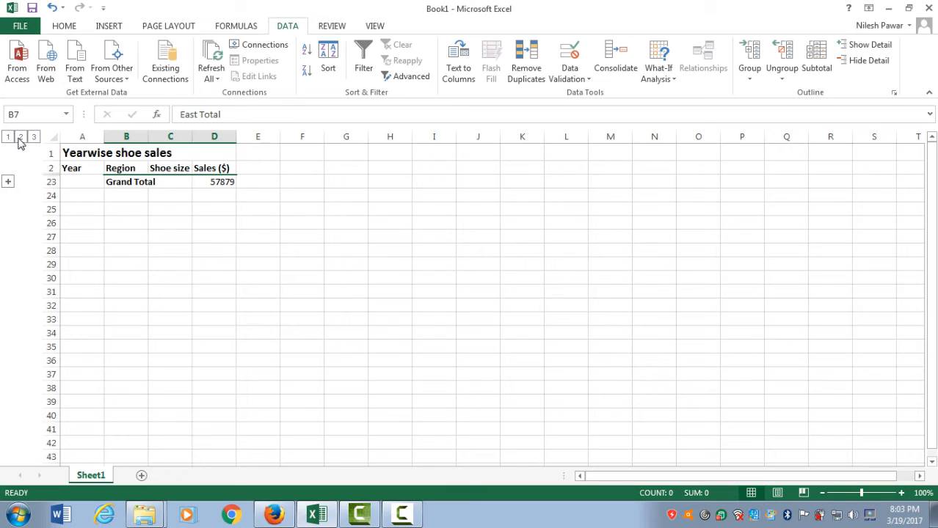
click(20, 138)
click(34, 138)
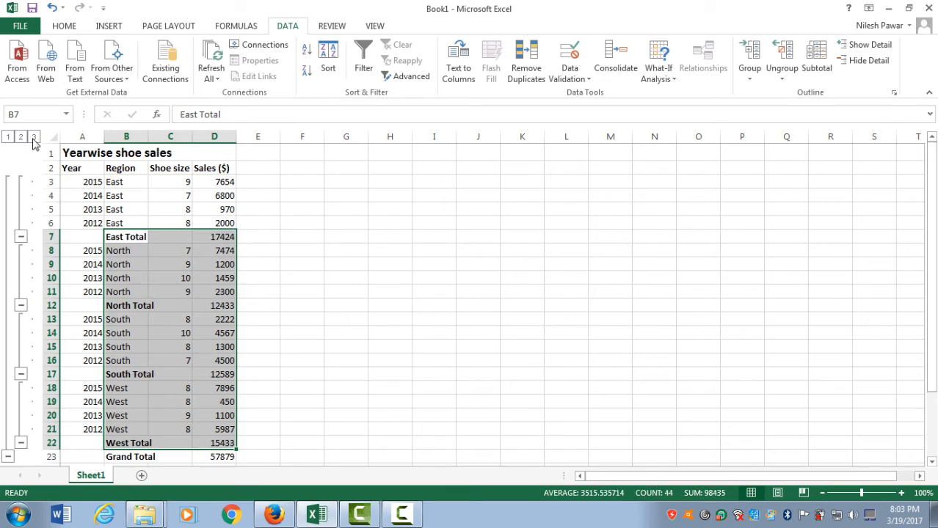
Step: Remove all subtotals from the shoe sales table
click(136, 181)
key(Left)
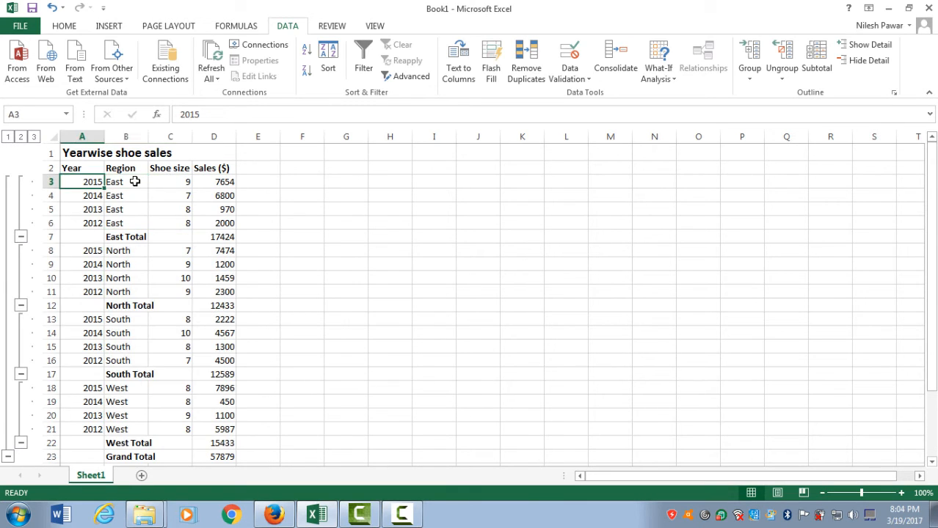
key(Up)
key(Up)
key(Down)
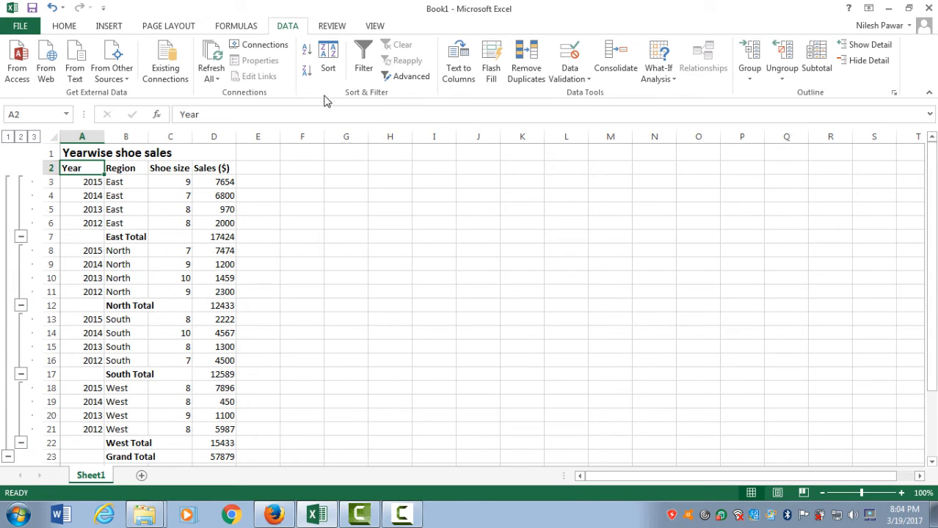
click(810, 71)
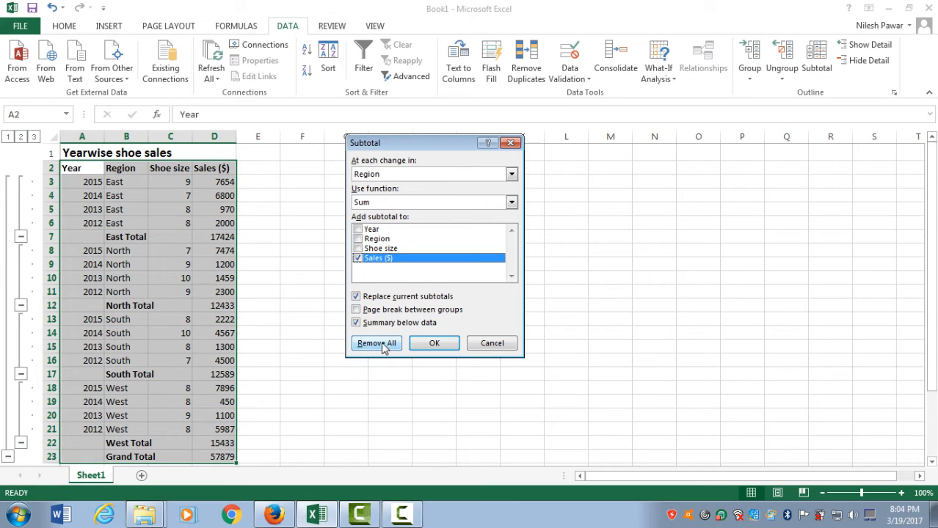
click(376, 343)
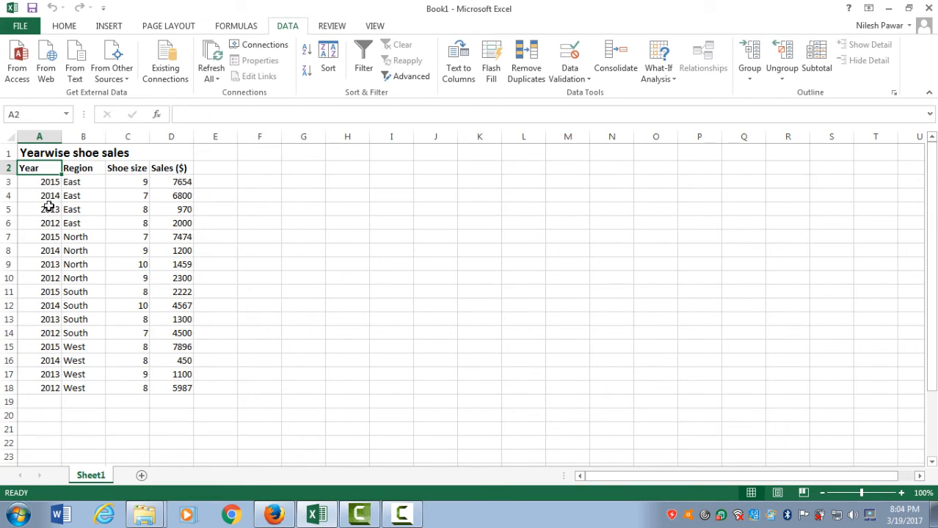
key(Down)
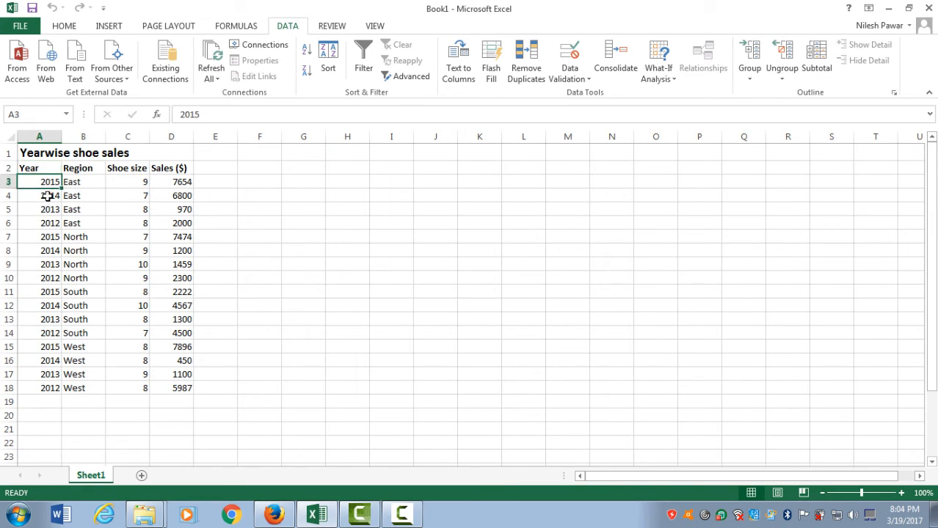
key(Up)
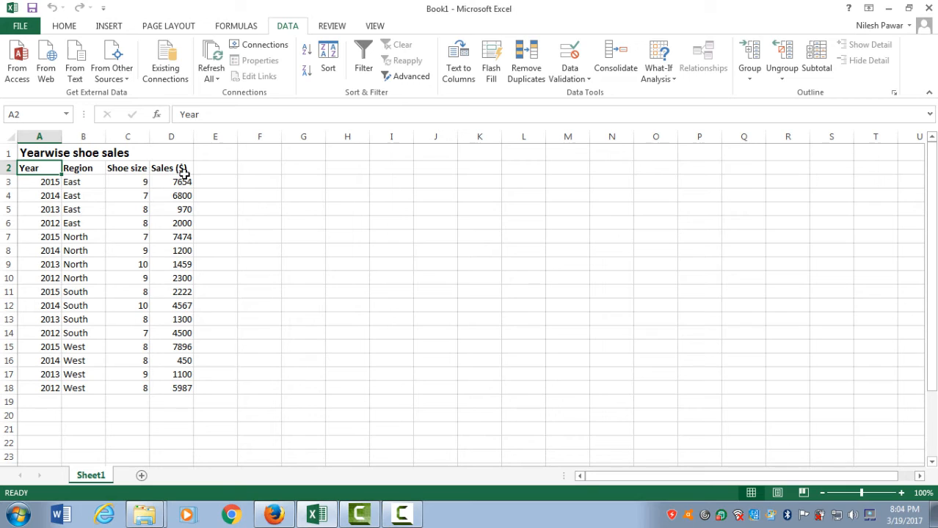
click(46, 186)
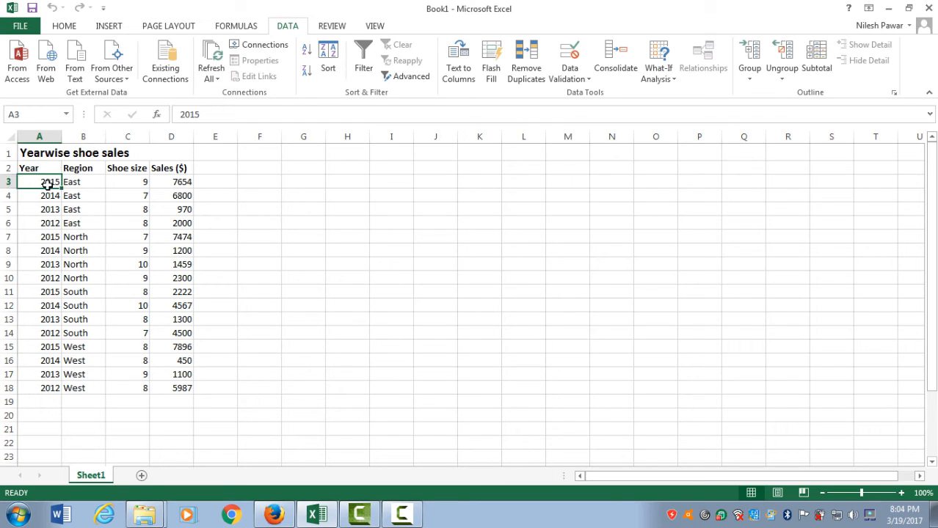
click(48, 169)
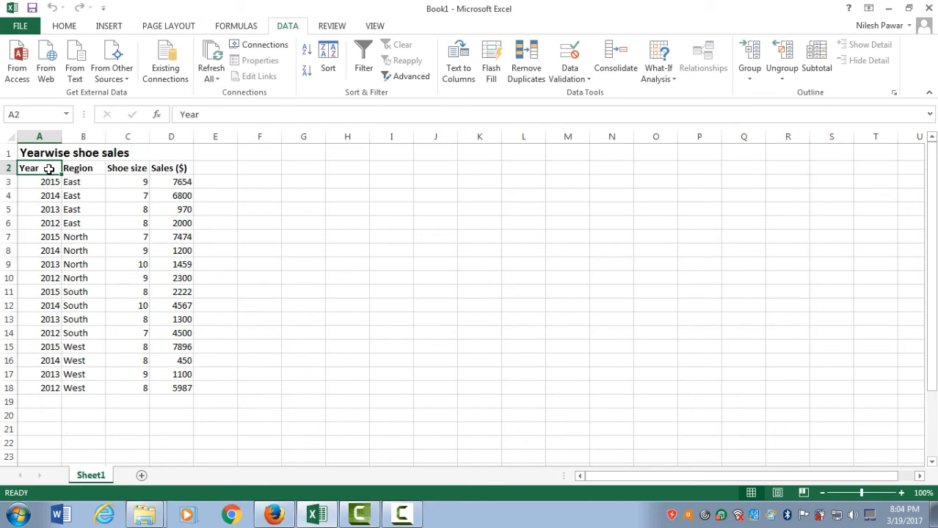
drag(52, 168, 165, 201)
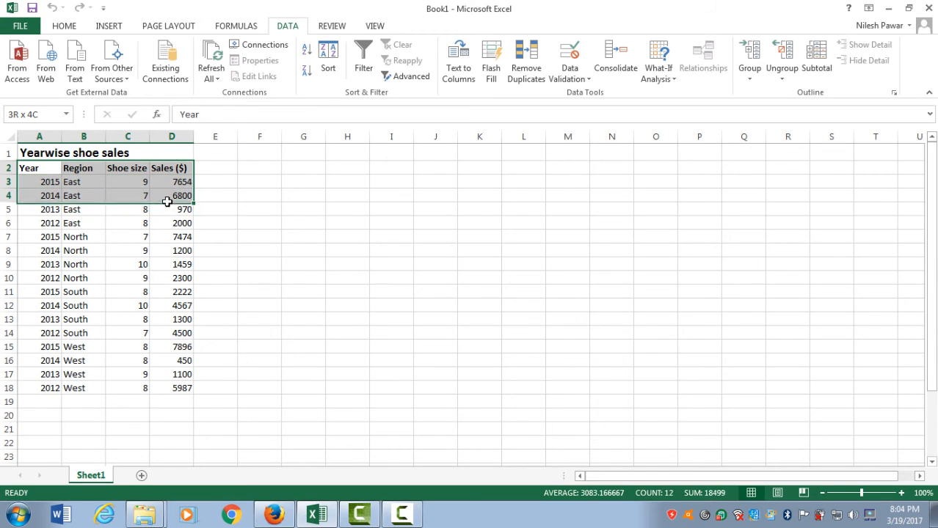
Step: Select the Year values in A3:A18 to examine their order
click(55, 178)
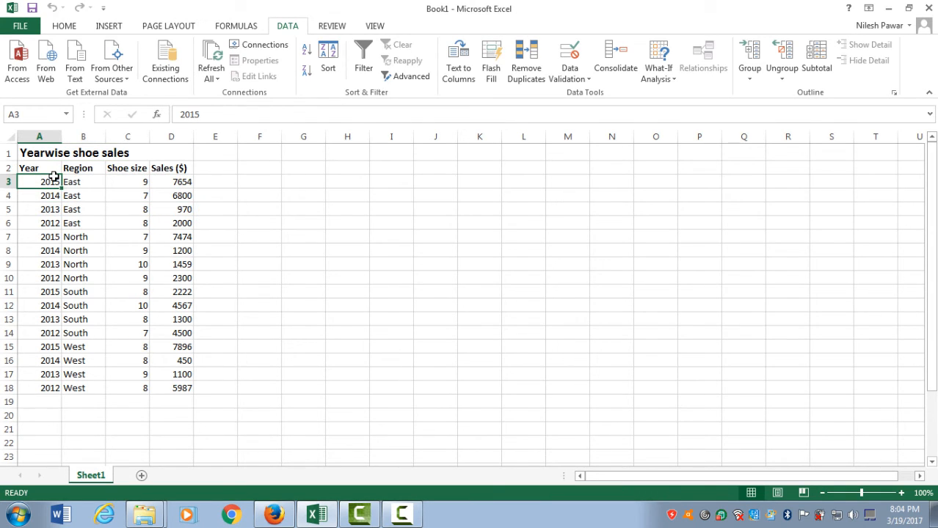
key(shift+Down)
key(shift+Down)
key(shift+Down)
key(shift+Down)
key(shift+Down)
key(shift+Down)
key(shift+Down)
key(shift+Down)
key(shift+Down)
key(shift+Down)
key(shift+Down)
key(shift+Down)
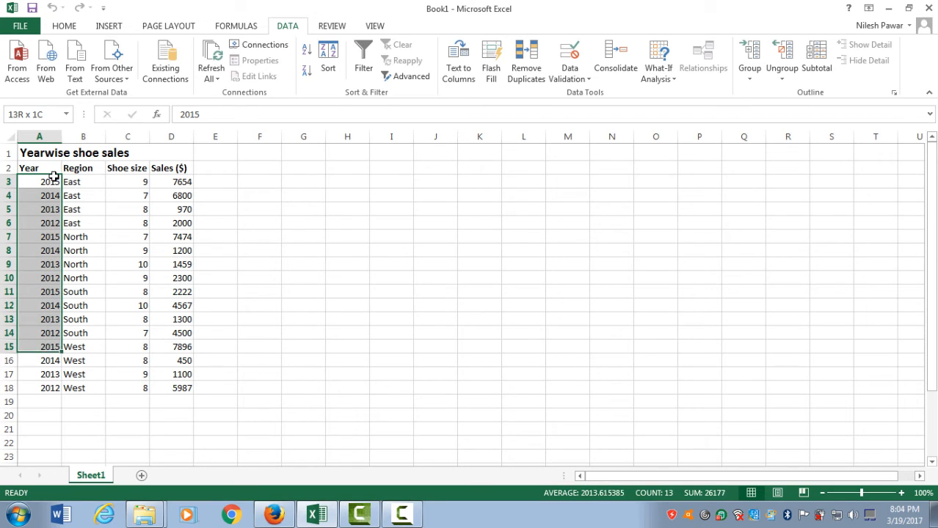
key(shift+Down)
key(shift+Down)
key(shift+Down)
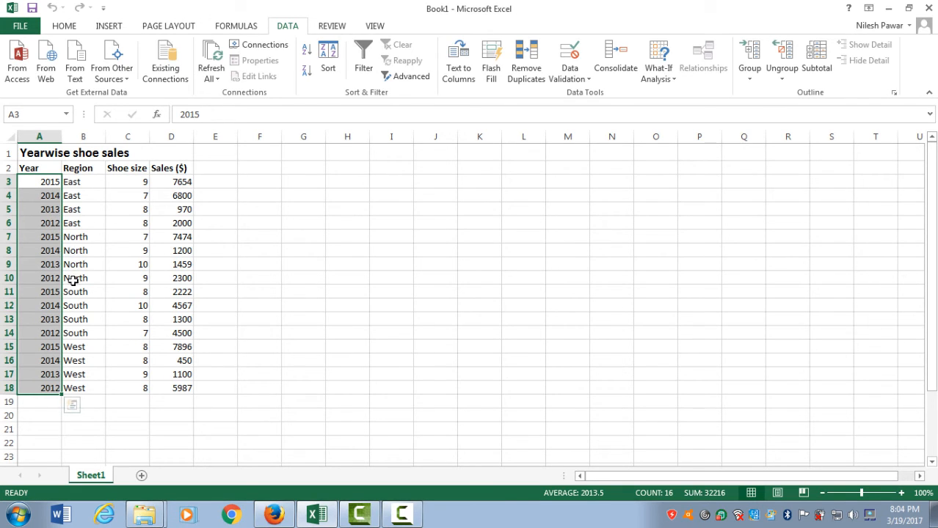
Step: Try subtotaling Sales ($) with the Sum function at each change in Year, without sorting the table by Year first
click(107, 237)
key(Left)
key(Left)
key(Up)
key(Up)
key(Up)
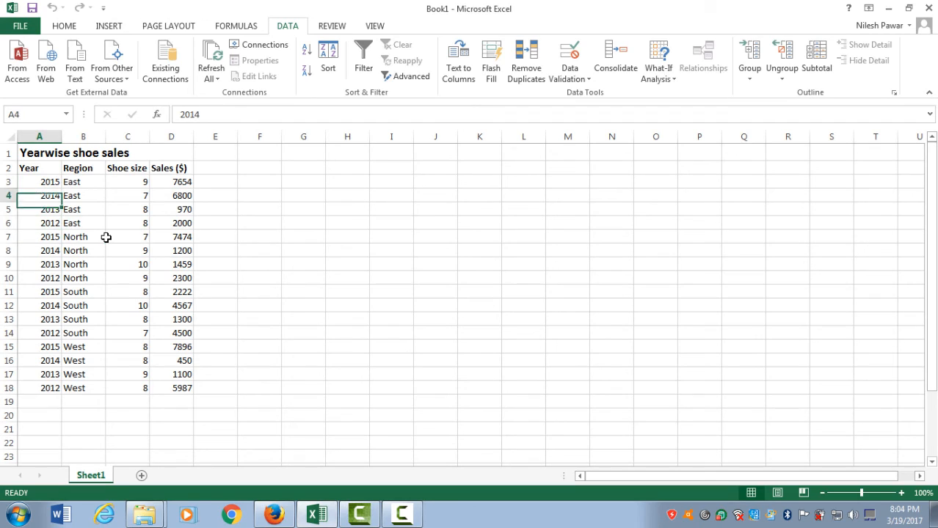
key(Up)
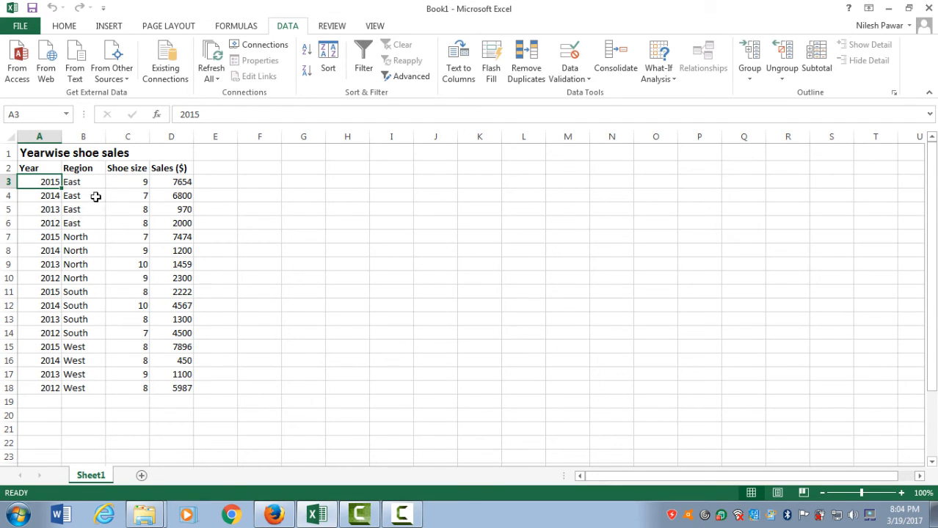
click(816, 63)
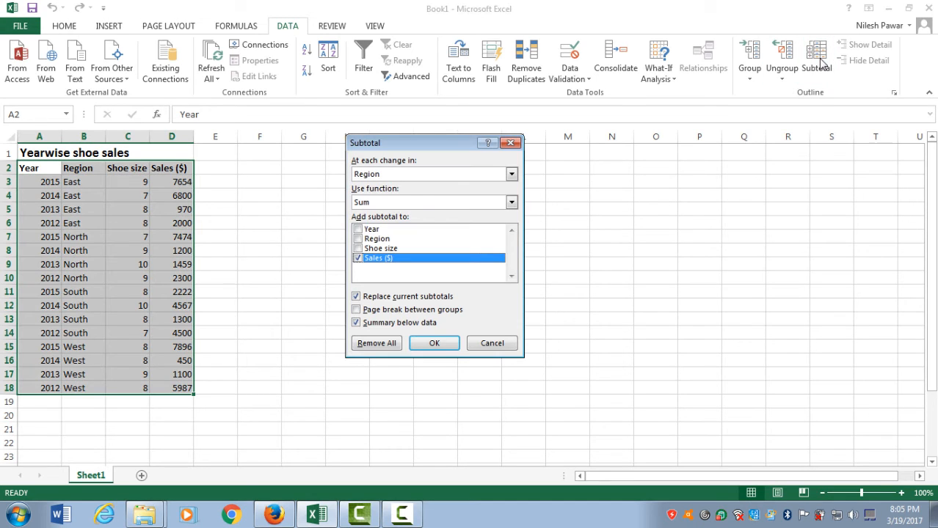
click(512, 175)
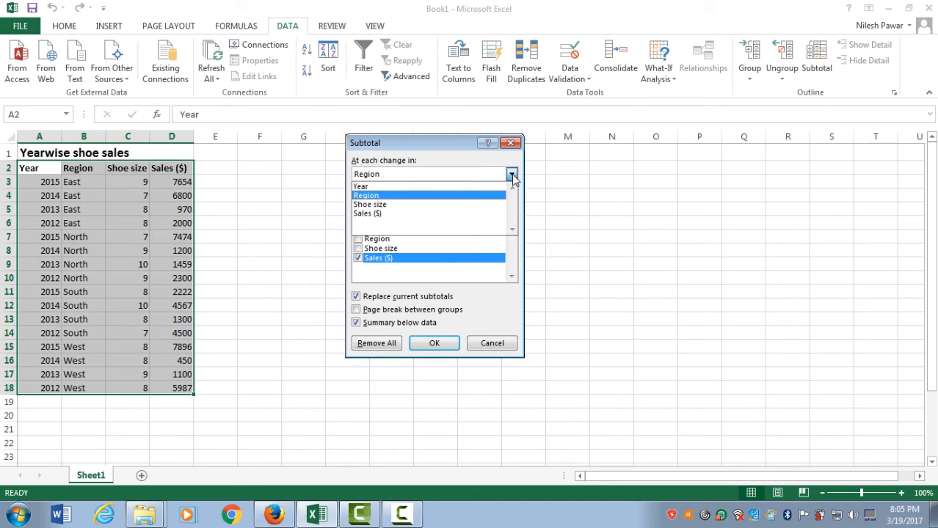
click(467, 189)
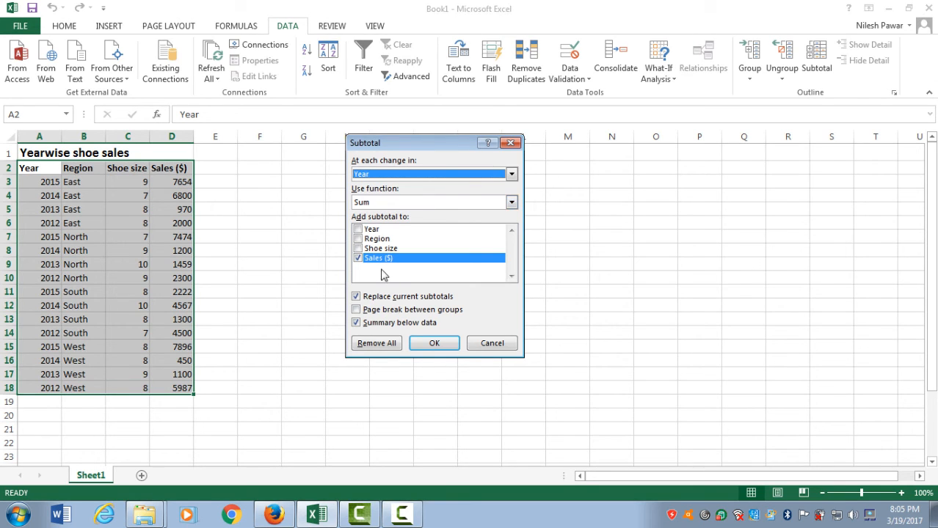
click(433, 344)
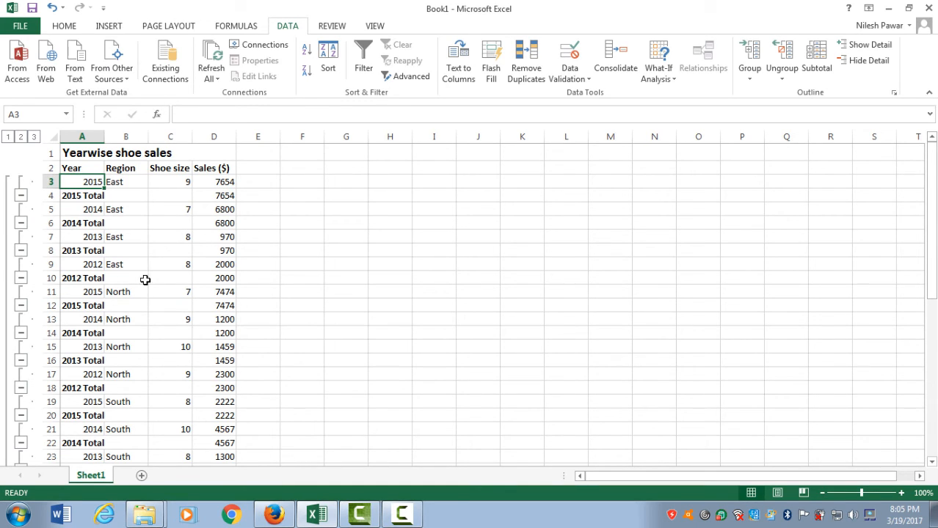
Step: Examine the yearly total rows in column A, including those for 2015, 2014 and 2013
click(82, 309)
click(92, 197)
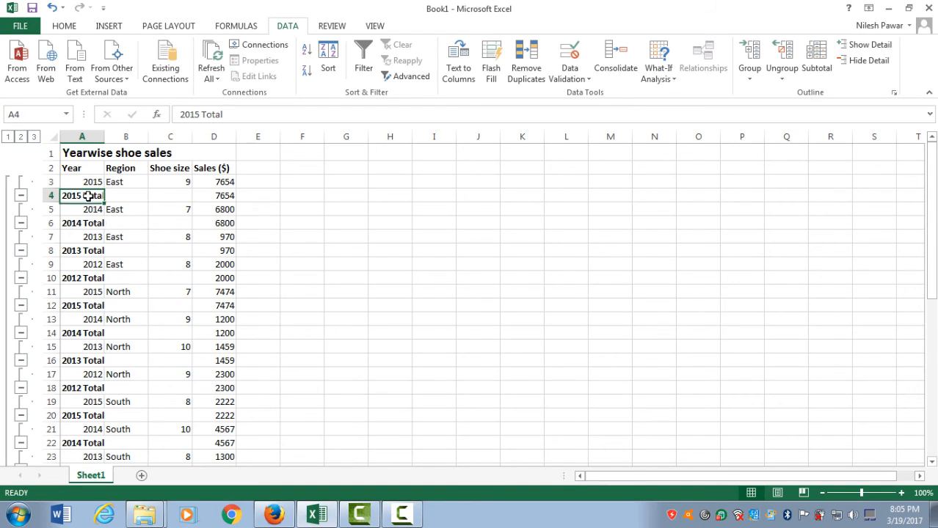
click(80, 307)
click(79, 333)
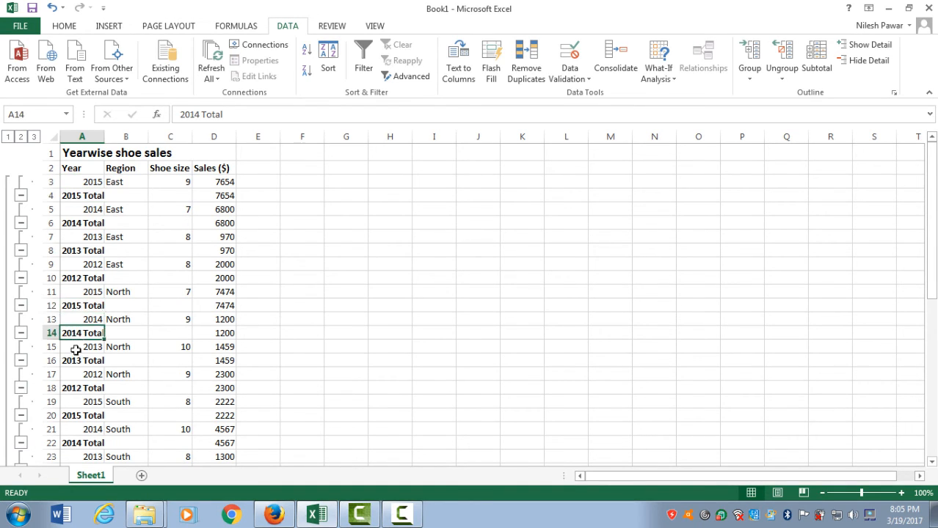
click(76, 361)
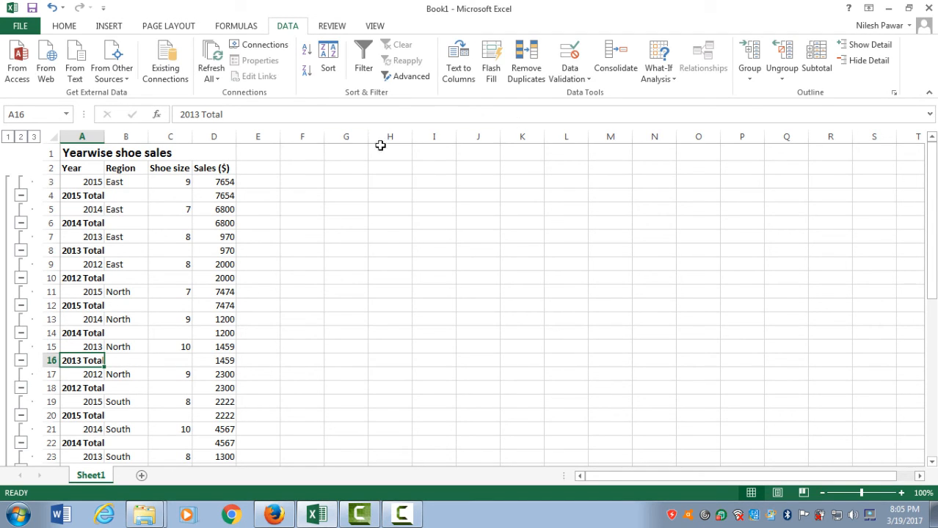
Step: Remove all the Year subtotals from the shoe sales table
click(816, 66)
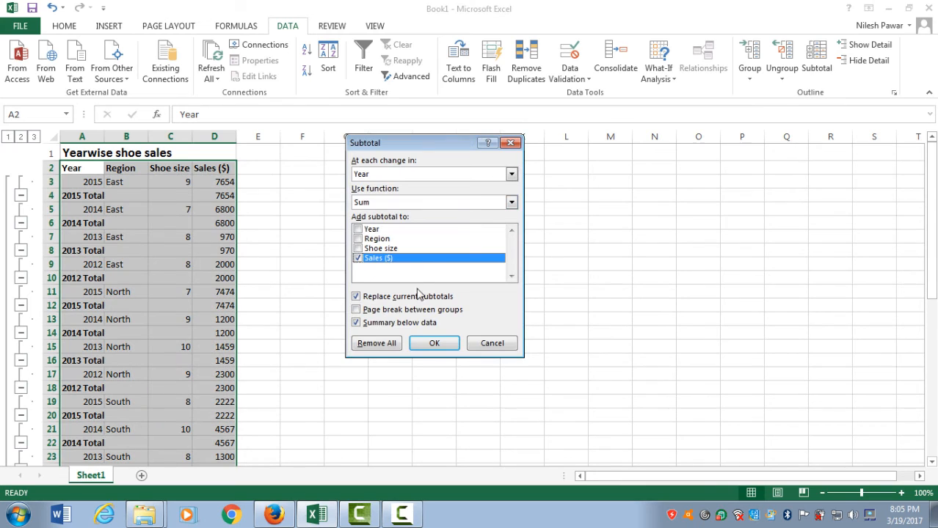
click(384, 347)
click(45, 181)
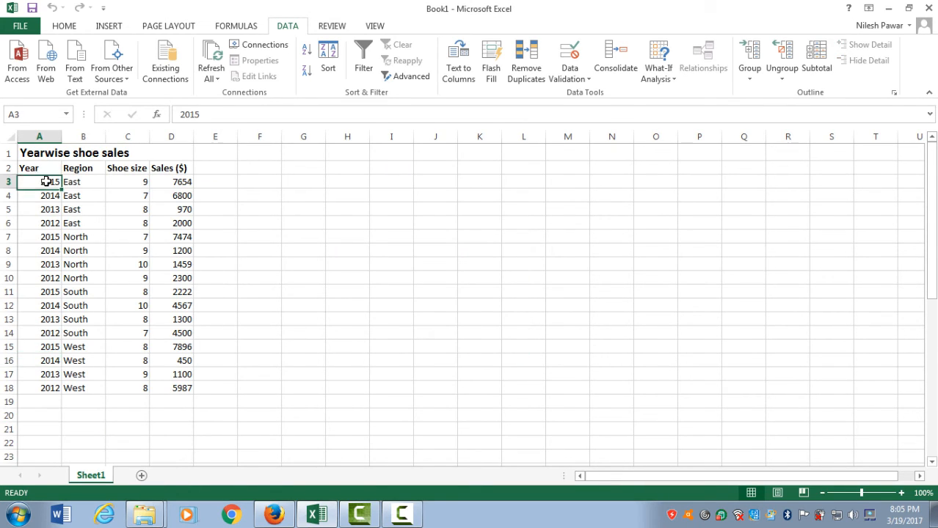
key(Up)
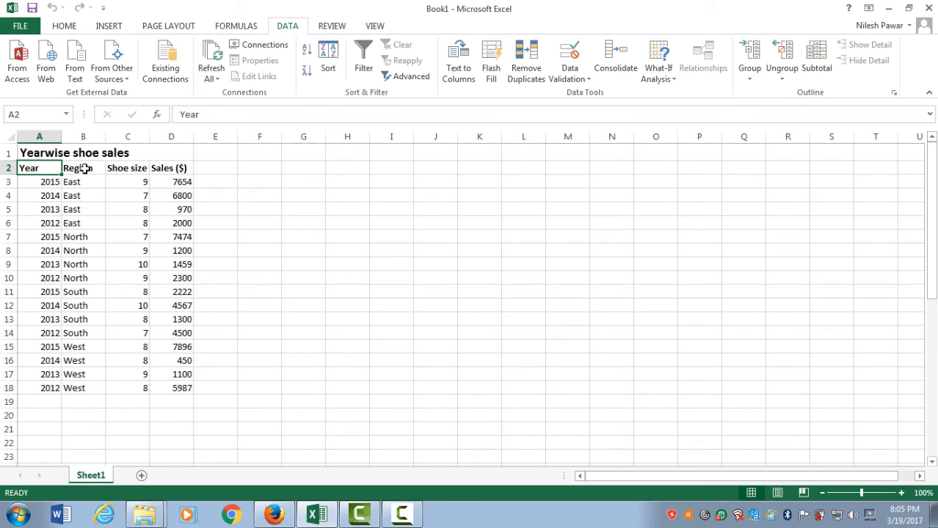
Step: Examine the Region, Shoe size and Sales ($) headers and the order of the Region values in B3:B18
drag(82, 169, 171, 168)
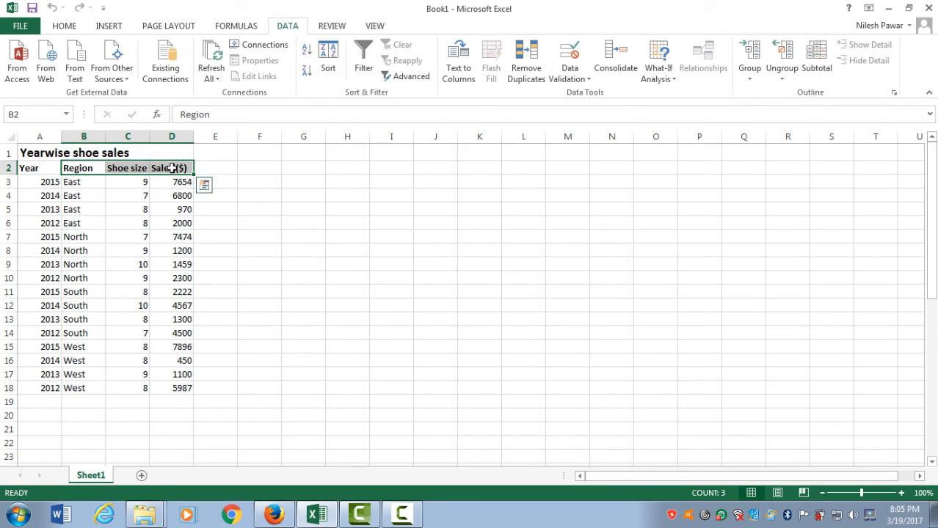
click(84, 182)
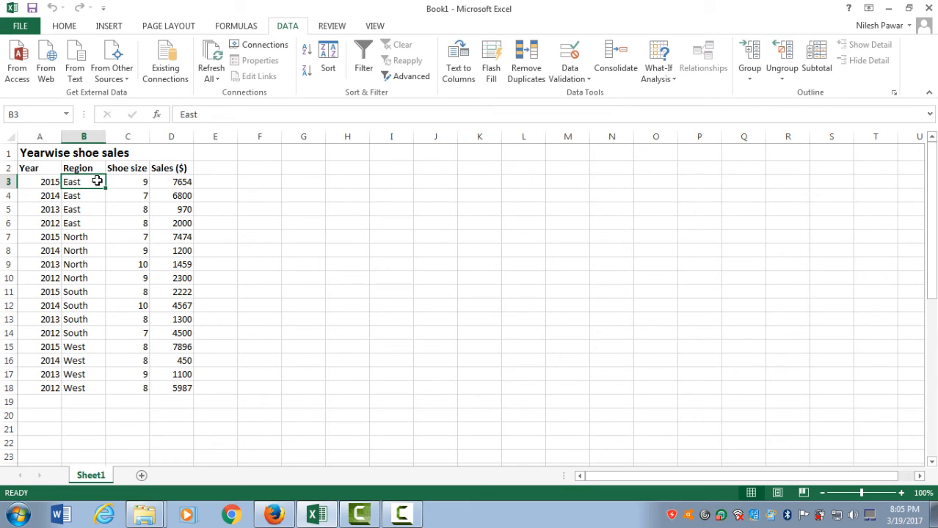
drag(91, 180, 86, 388)
click(79, 222)
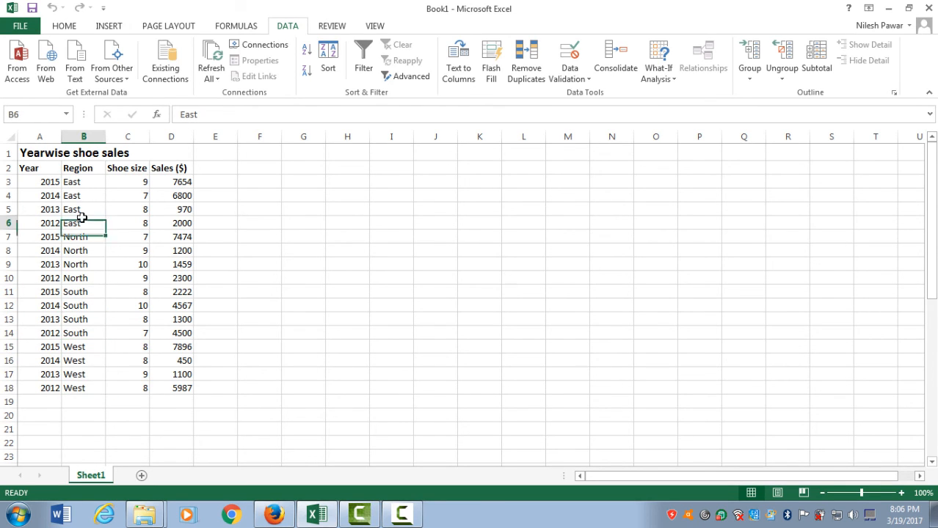
click(37, 168)
drag(97, 171, 169, 168)
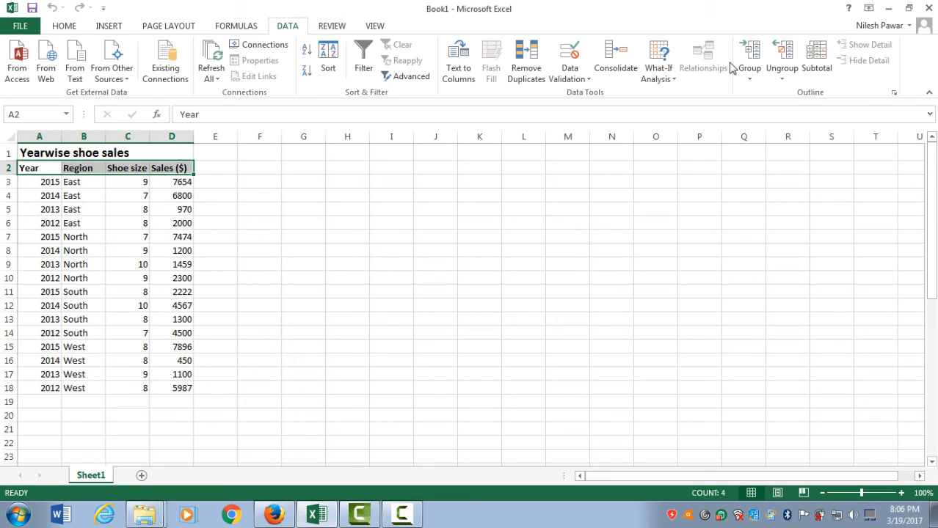
click(307, 52)
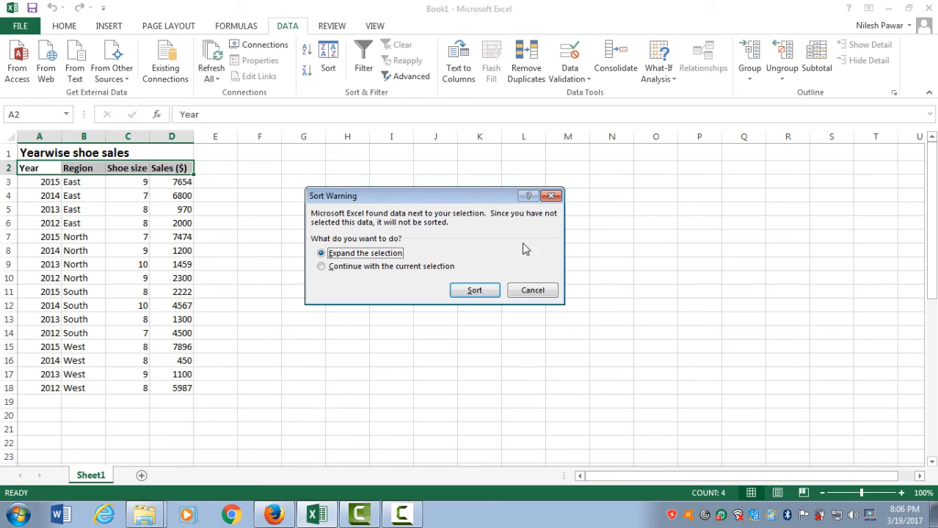
click(533, 291)
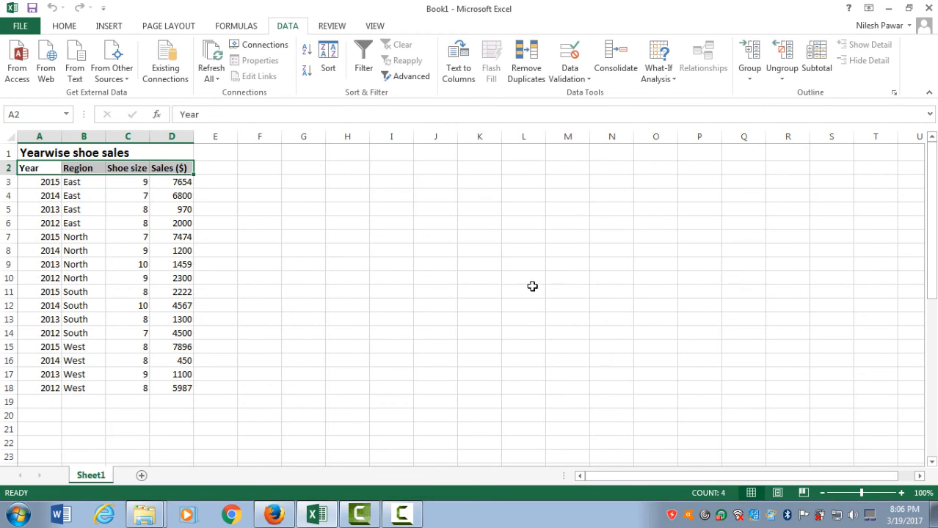
Step: Sort the shoe sales table by Year only, Smallest to Largest, deleting the Region sort level, and check the Year values in A3:A18
click(28, 169)
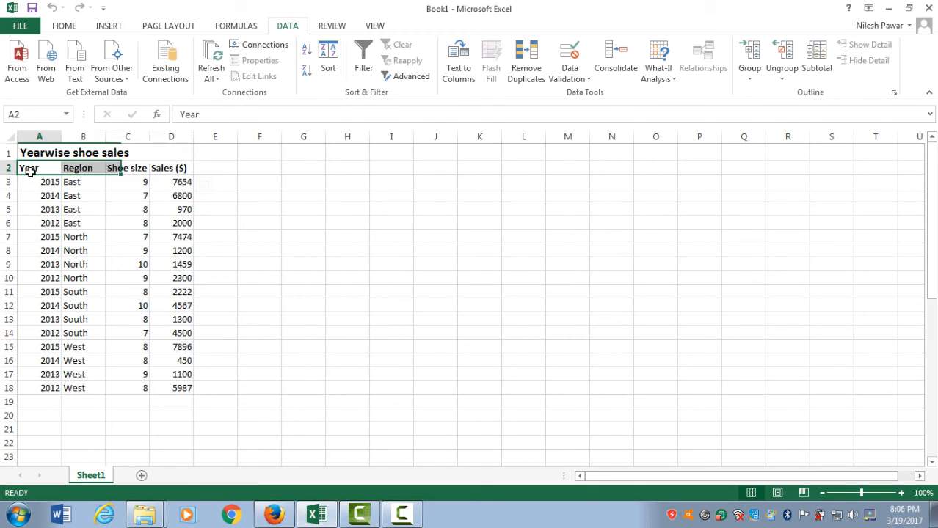
click(328, 59)
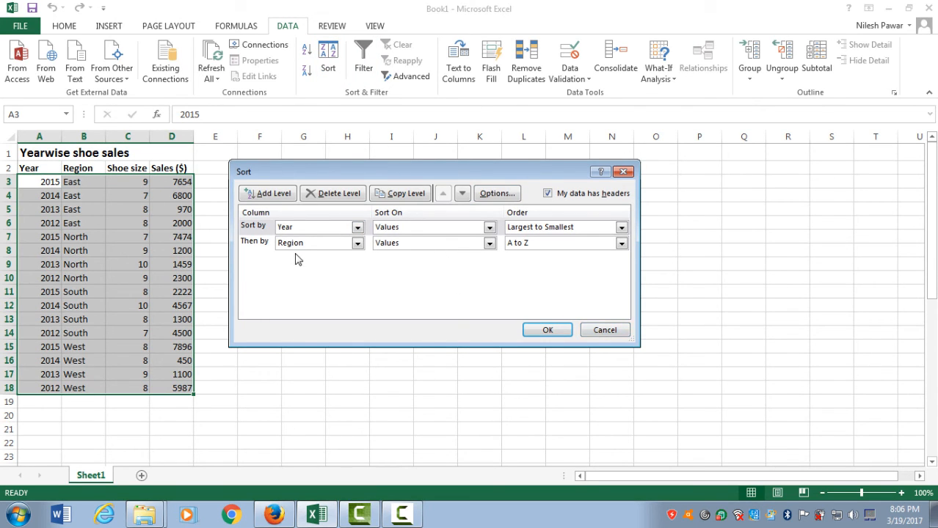
click(263, 245)
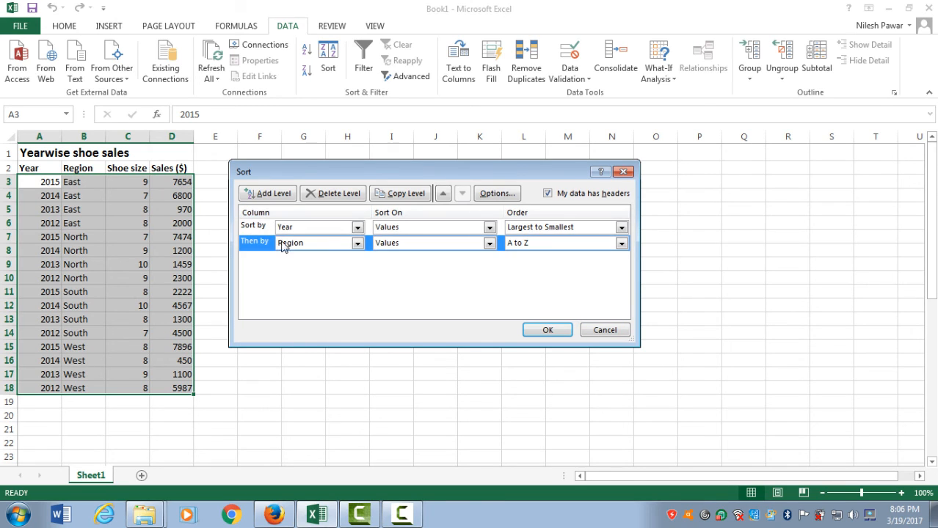
click(355, 195)
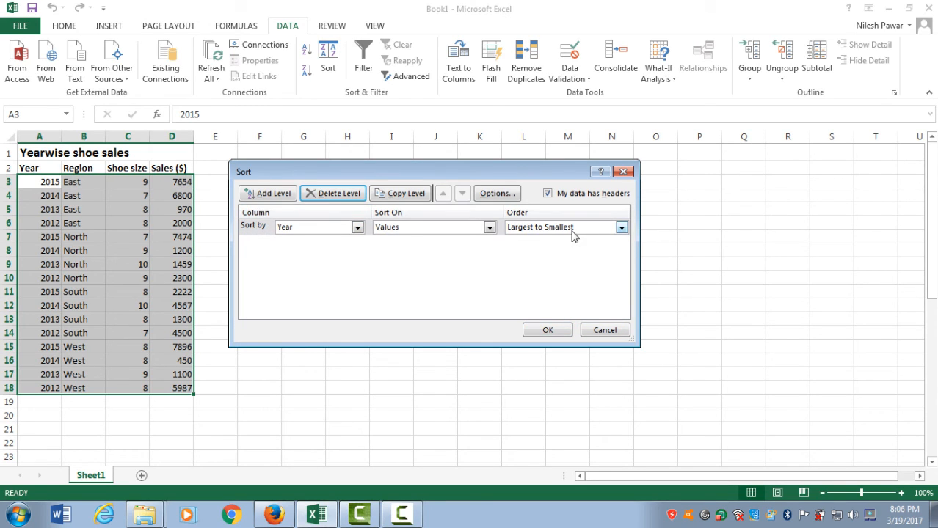
click(621, 228)
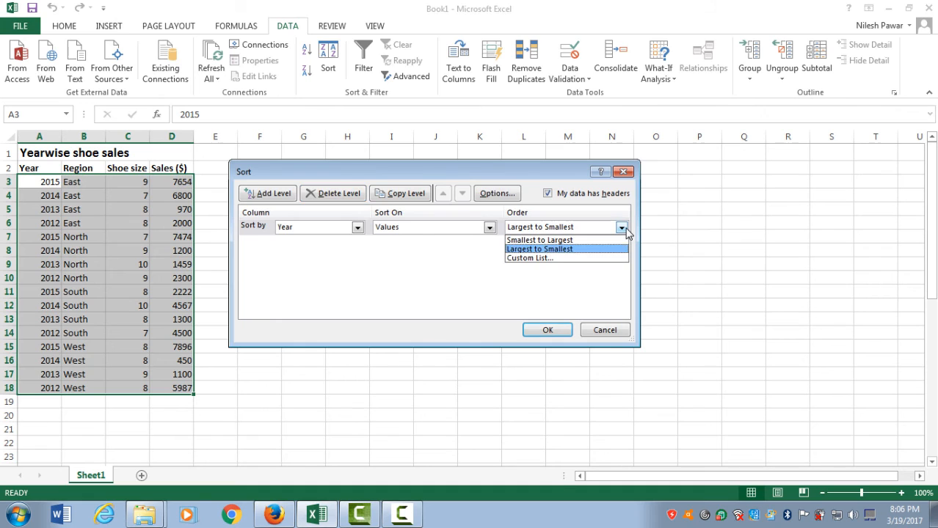
click(587, 241)
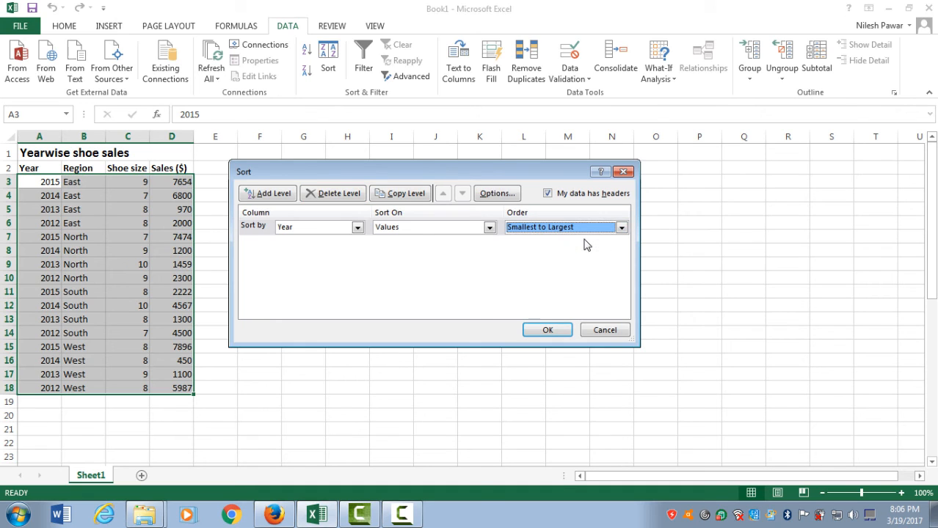
click(547, 331)
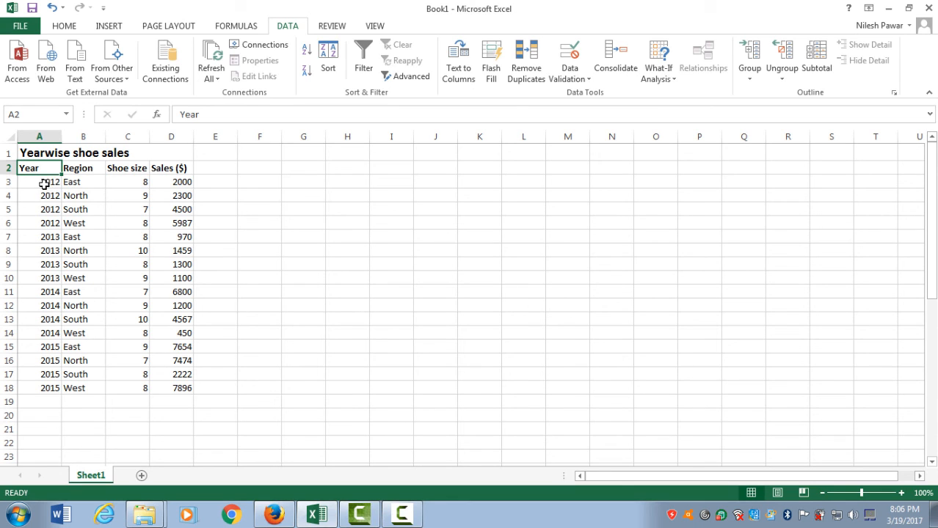
drag(44, 184, 50, 389)
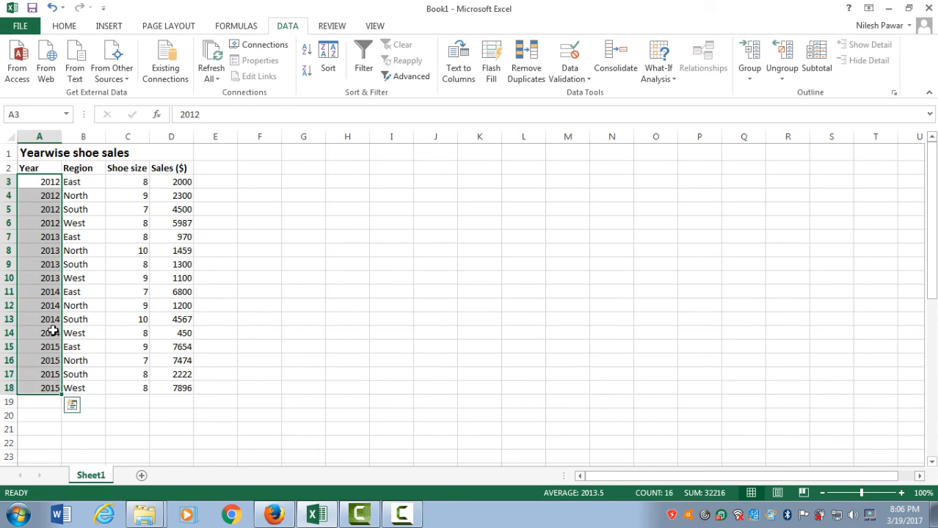
click(50, 262)
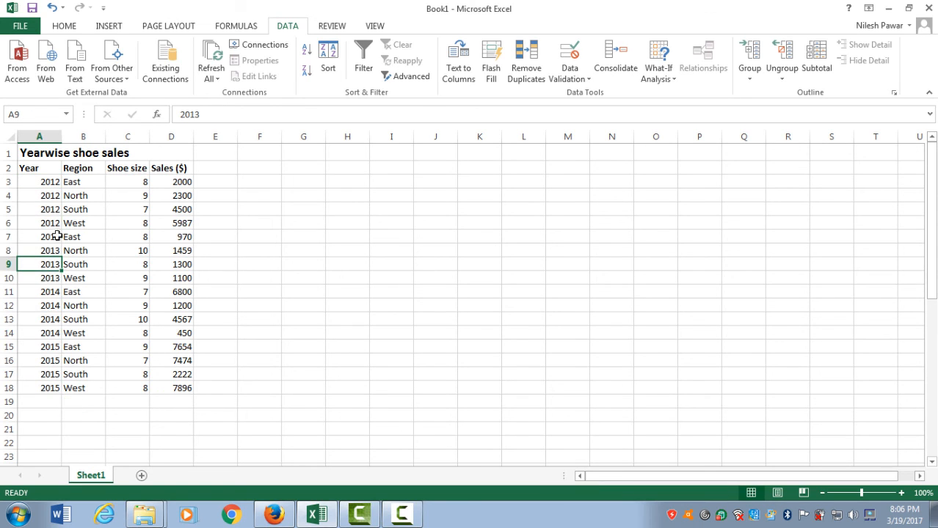
Step: Subtotal the sorted table at each change in Year, using the Sum function on Sales ($)
click(50, 168)
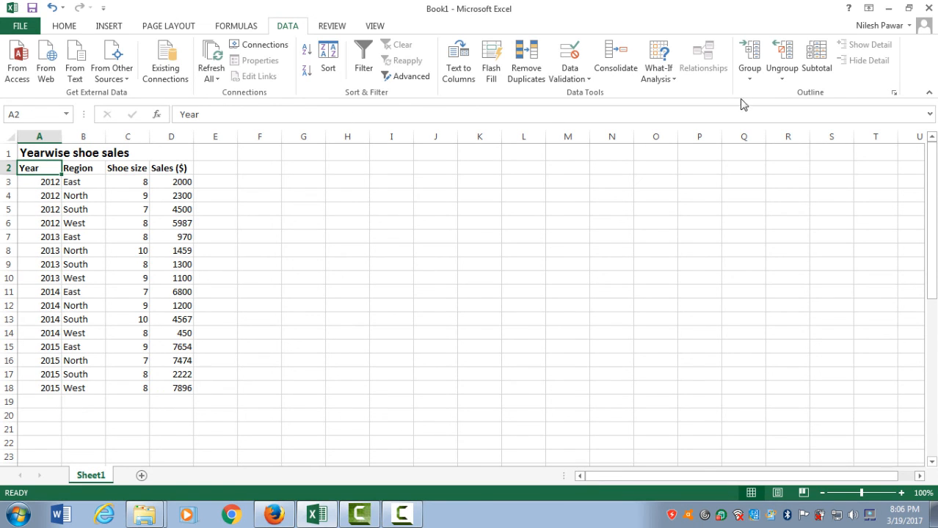
click(816, 62)
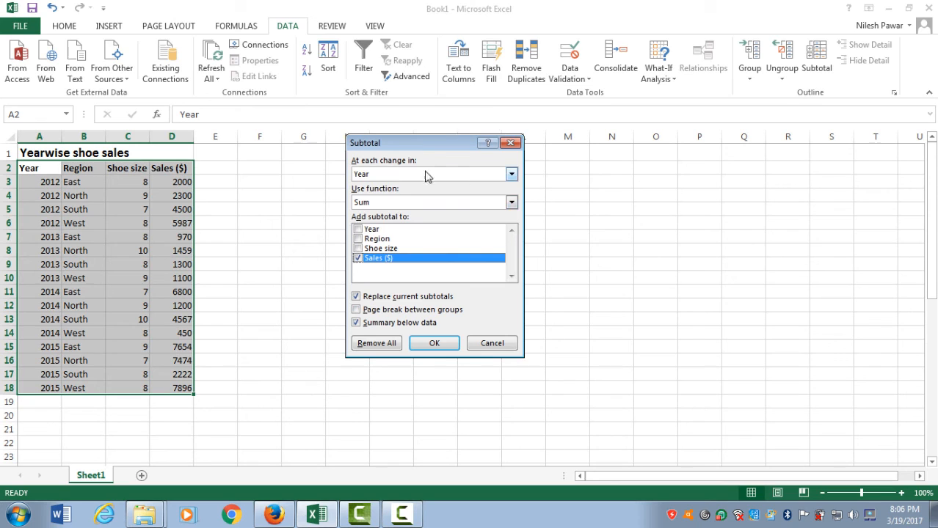
click(428, 176)
click(451, 185)
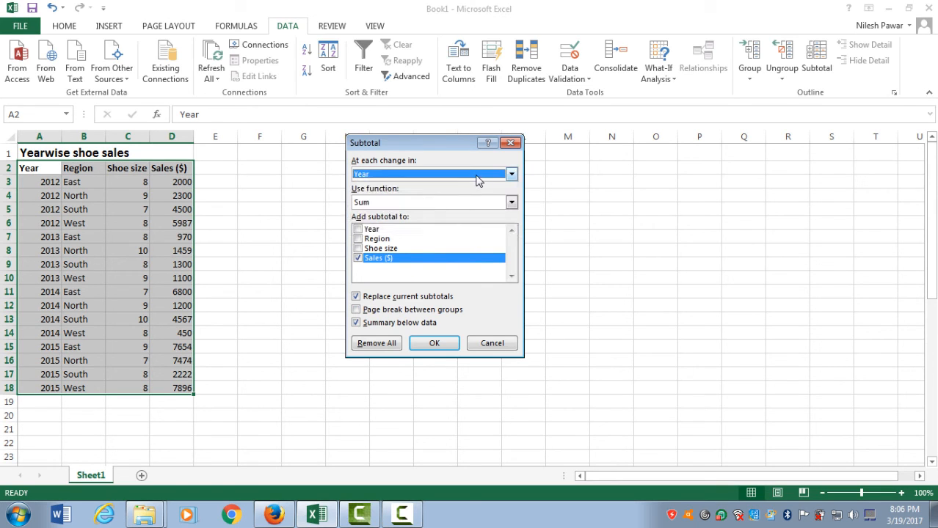
click(433, 344)
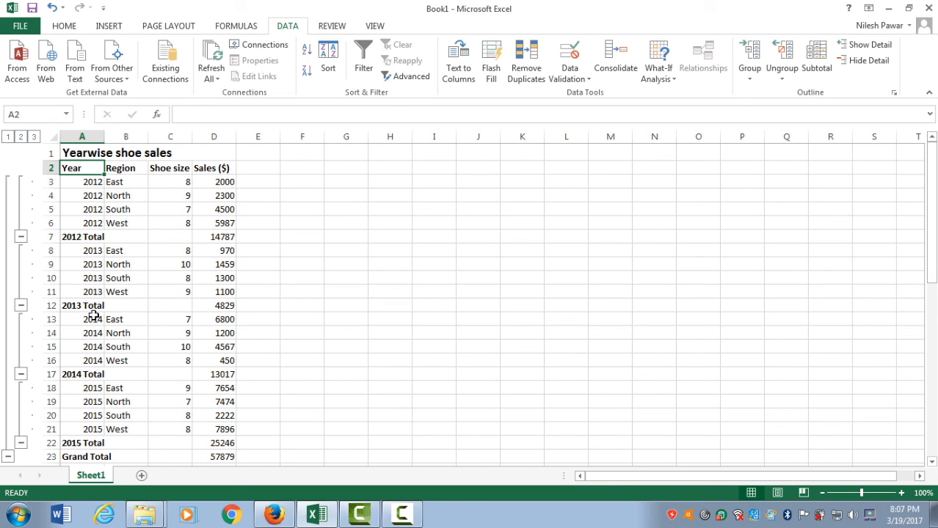
Step: Collapse and expand the 2012 and 2013 groups, then compare outline levels 2 and 3, finishing with all detail rows shown
click(20, 237)
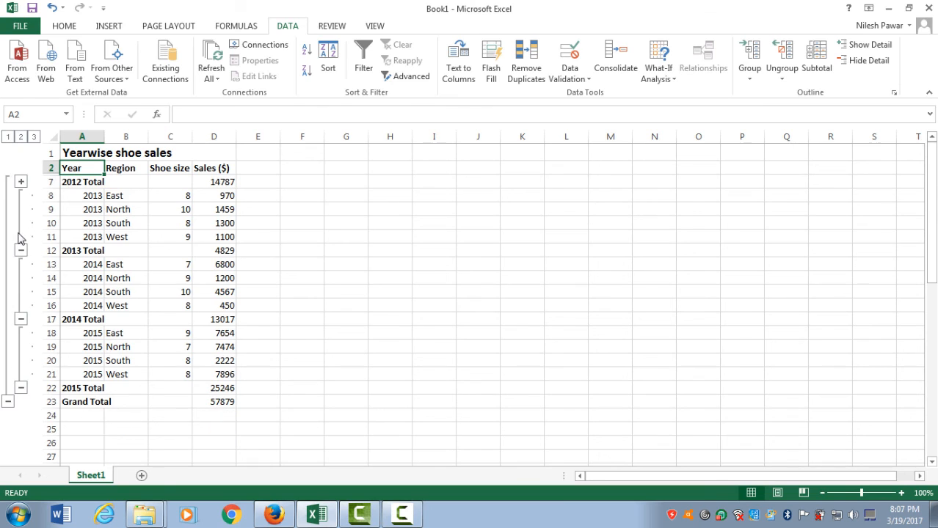
click(20, 251)
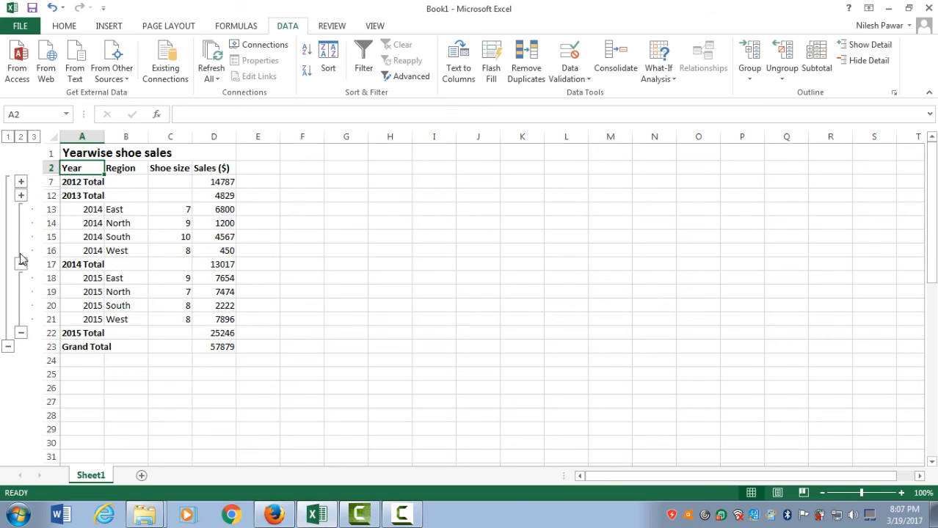
click(22, 196)
click(22, 182)
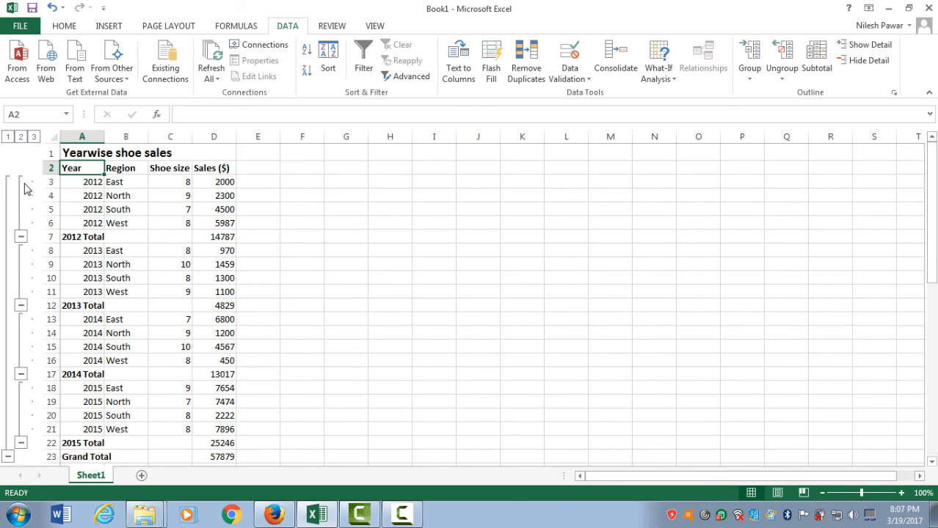
click(21, 137)
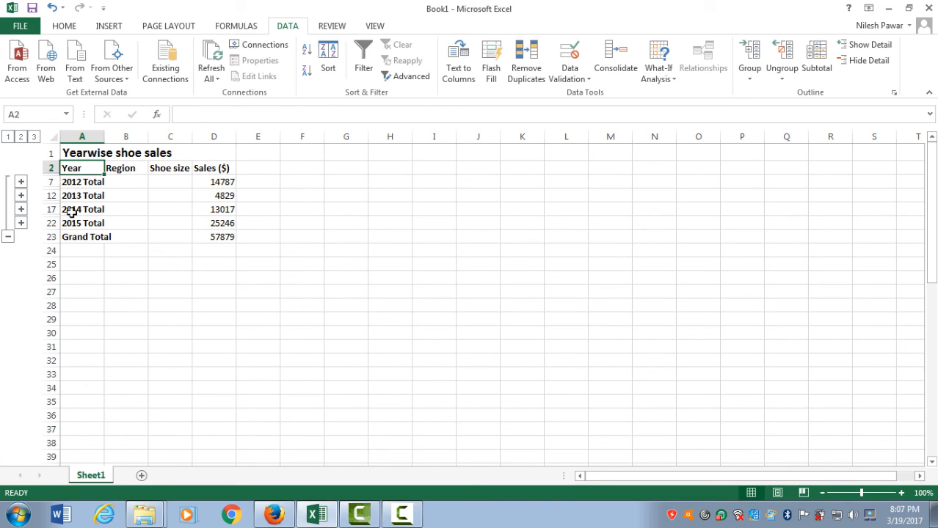
click(33, 138)
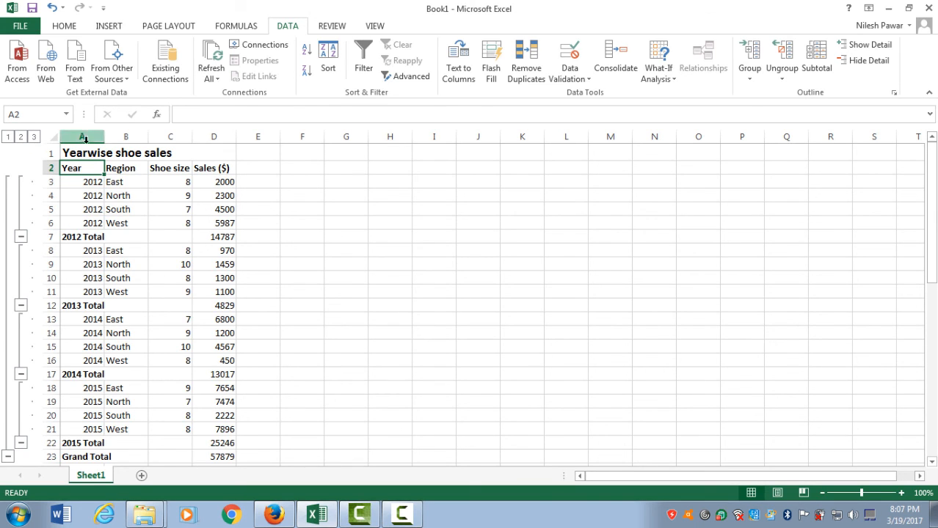